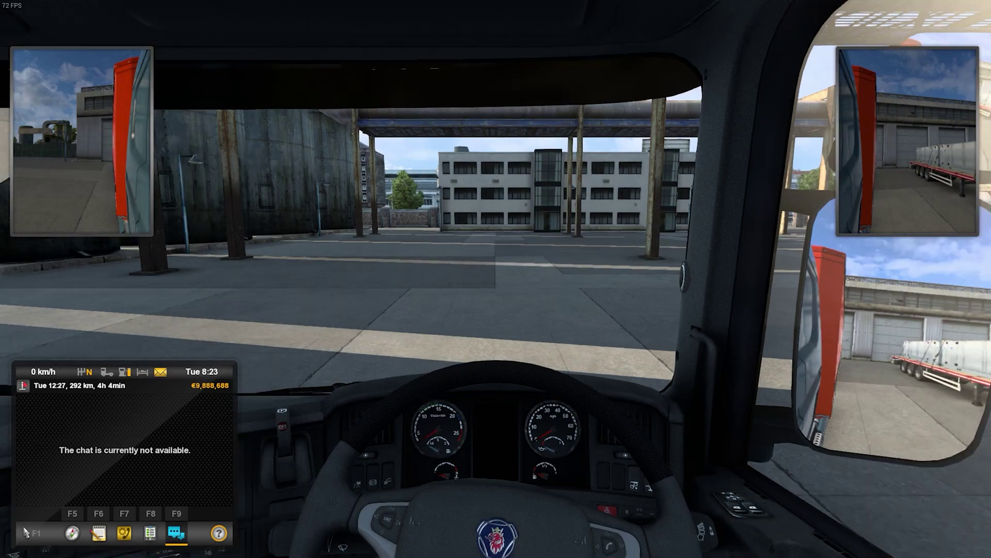
Step: Show the map, switch on the ignition, release the parking brake and pull away in first gear
{"action": "key", "text": "F5"}
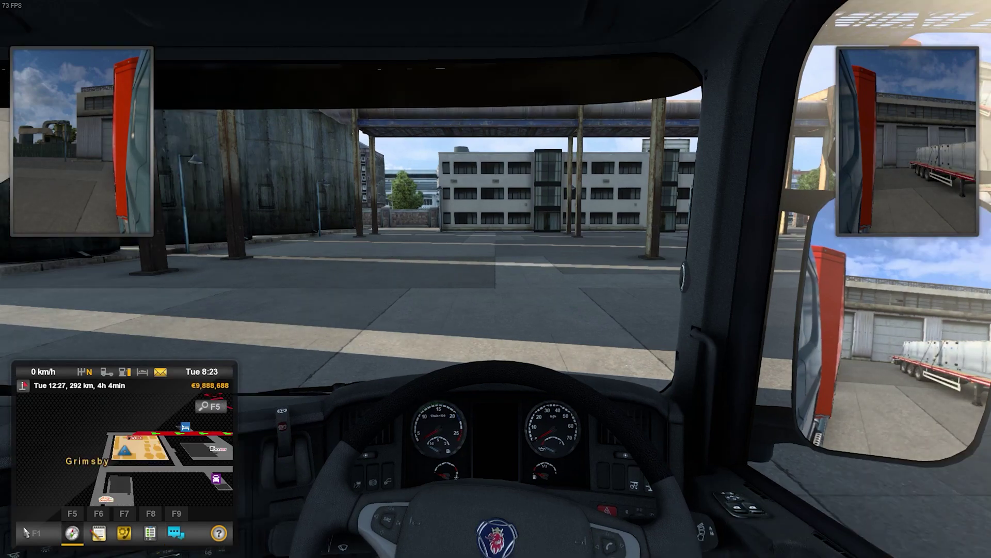
{"action": "key", "text": "e"}
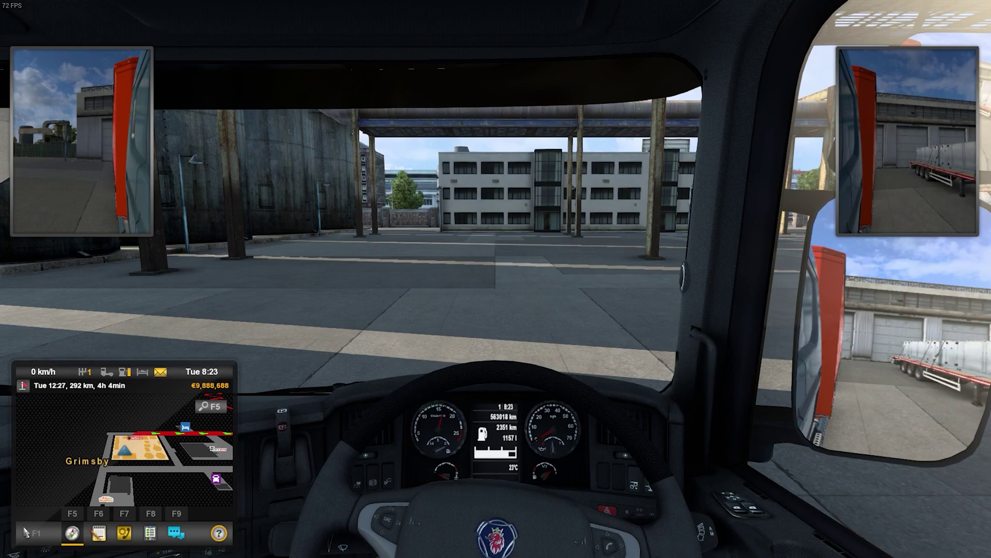
{"action": "key", "text": "w"}
{"action": "key", "text": "space"}
{"action": "key", "text": "w"}
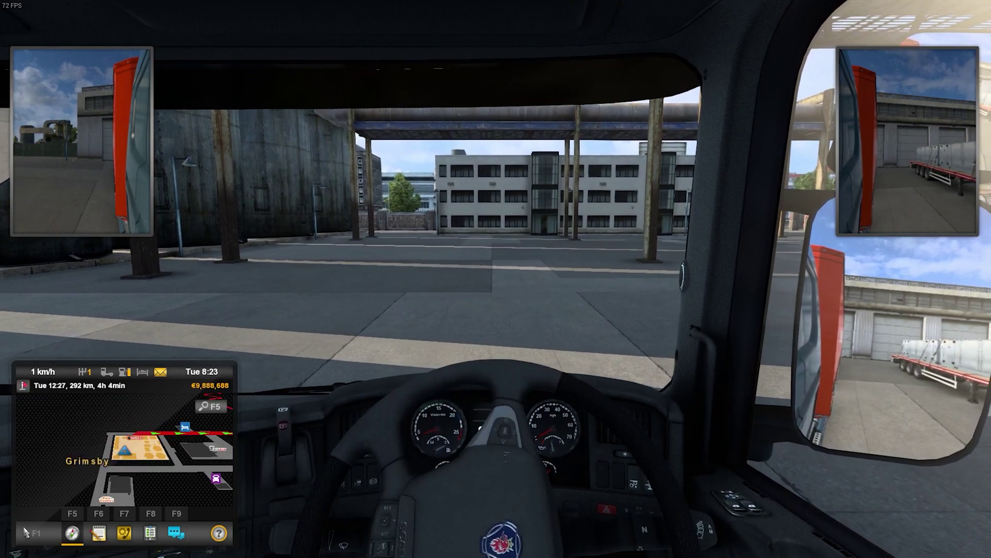
Step: Drive across the Grimsby industrial yard, turning right then left while looking around the cab
{"action": "key", "text": "w"}
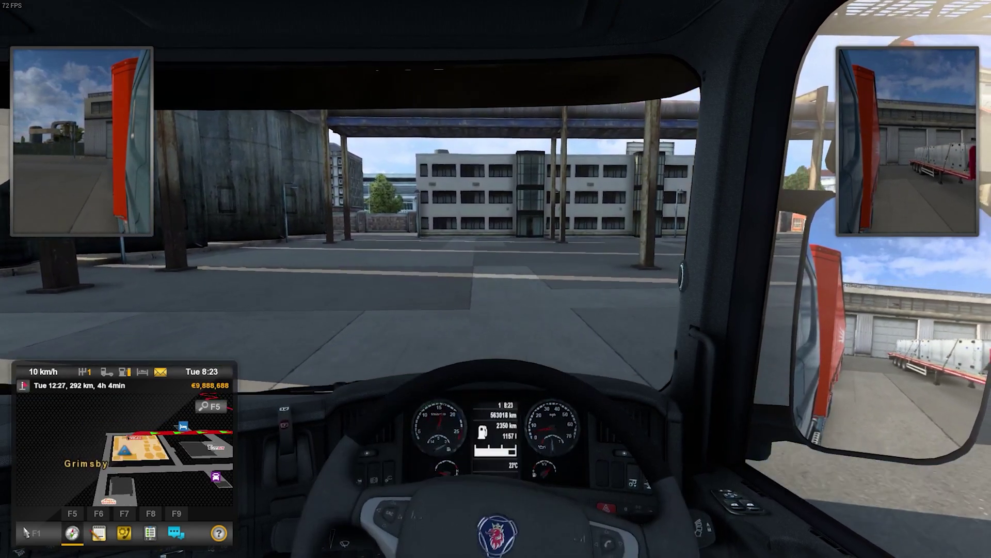
{"action": "key", "text": "w"}
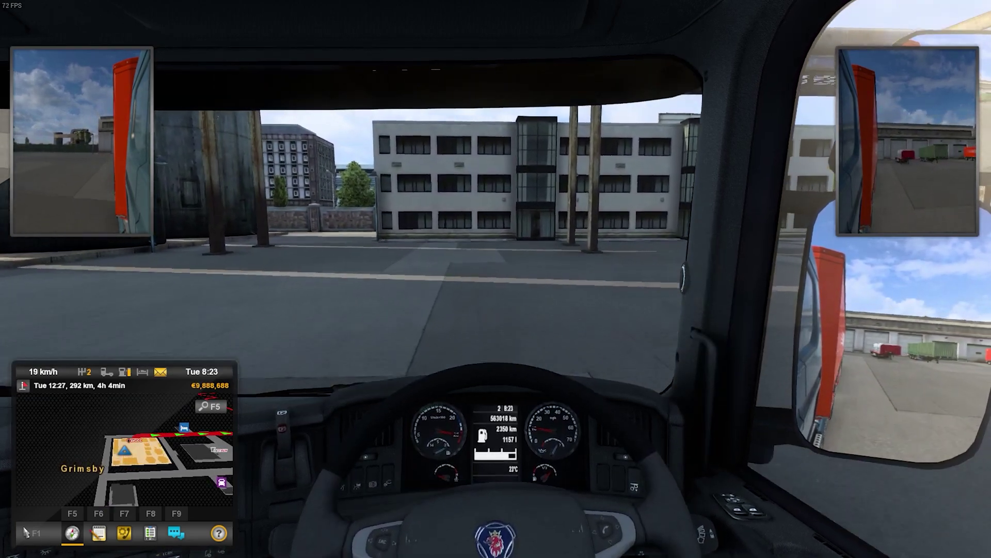
{"action": "key", "text": "KP_6"}
{"action": "key", "text": "KP_8"}
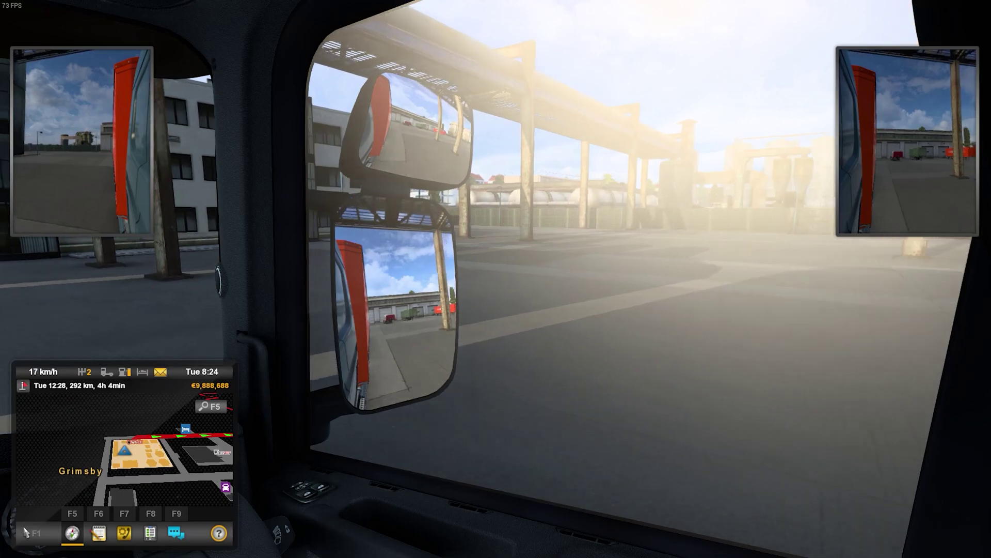
{"action": "key", "text": "w"}
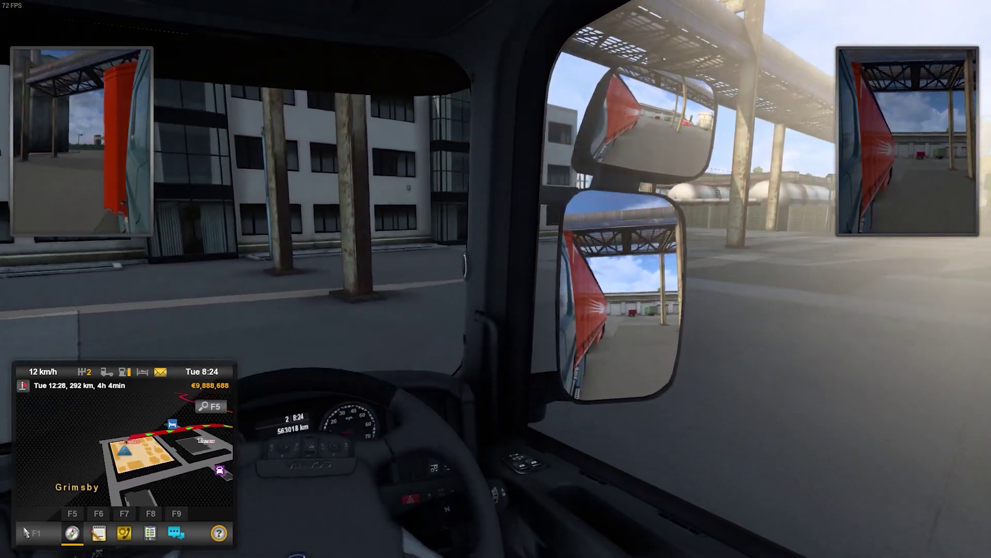
{"action": "key", "text": "KP_8"}
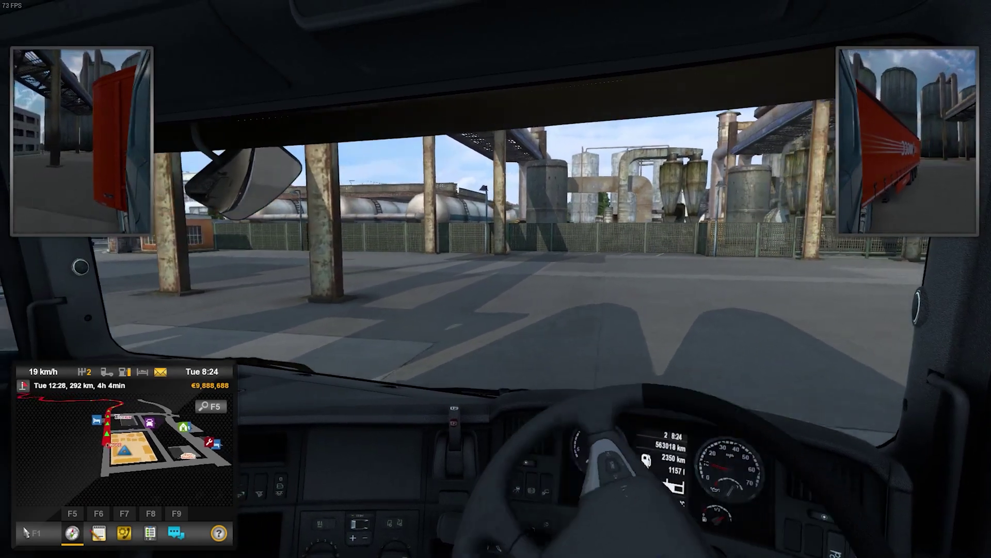
{"action": "key", "text": "KP_4"}
{"action": "key", "text": "w"}
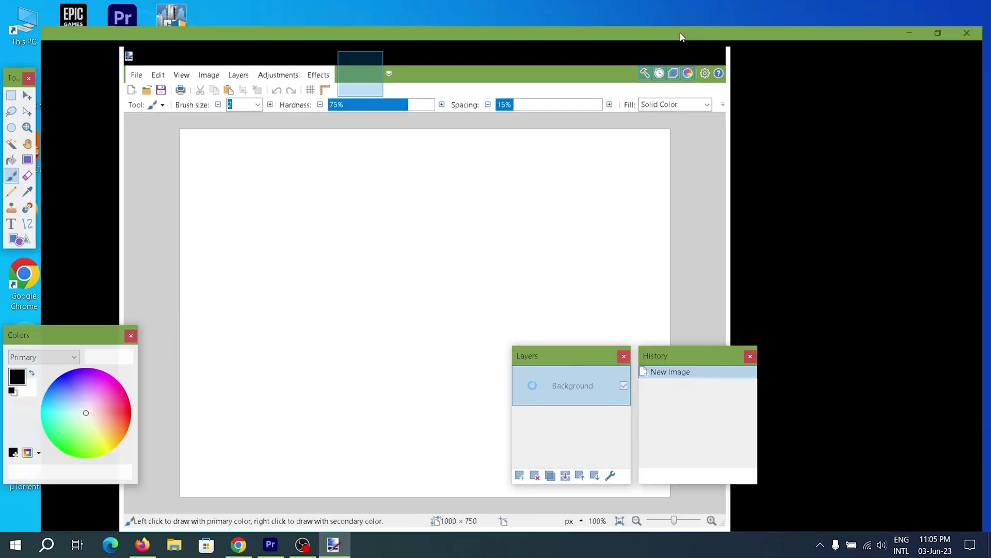
Step: Maximize paint.net and open dry_van_136 from Downloads > tRAILER sKIN > Trailer Skins > Trailer_Owner_SCS_templates
{"action": "left_click", "coordinate": [677, 32]}
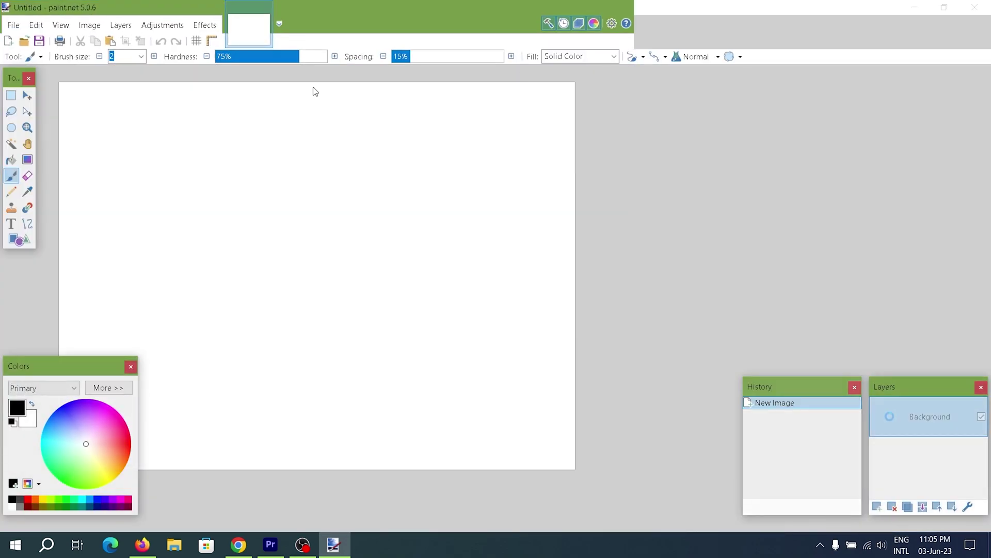
{"action": "left_click", "coordinate": [14, 25]}
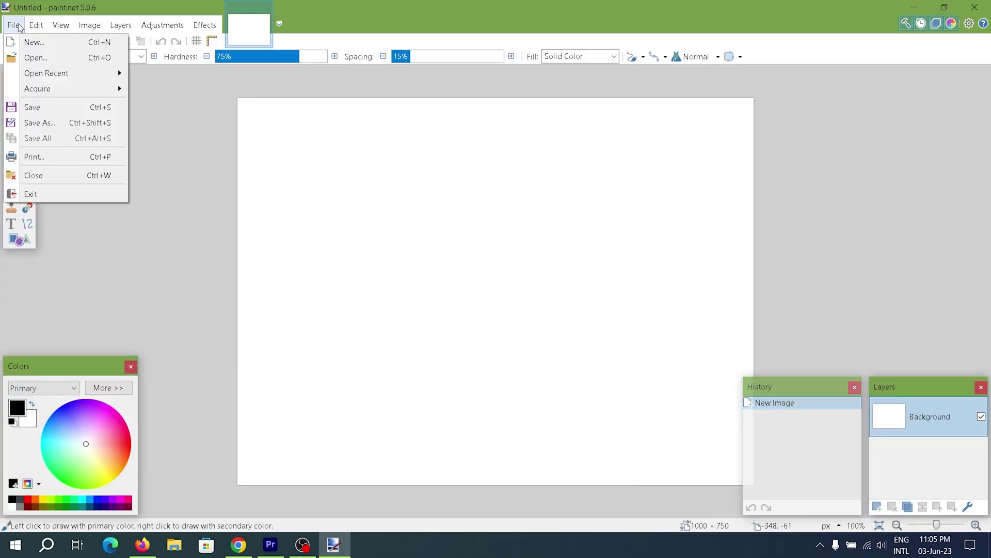
{"action": "left_click", "coordinate": [33, 61]}
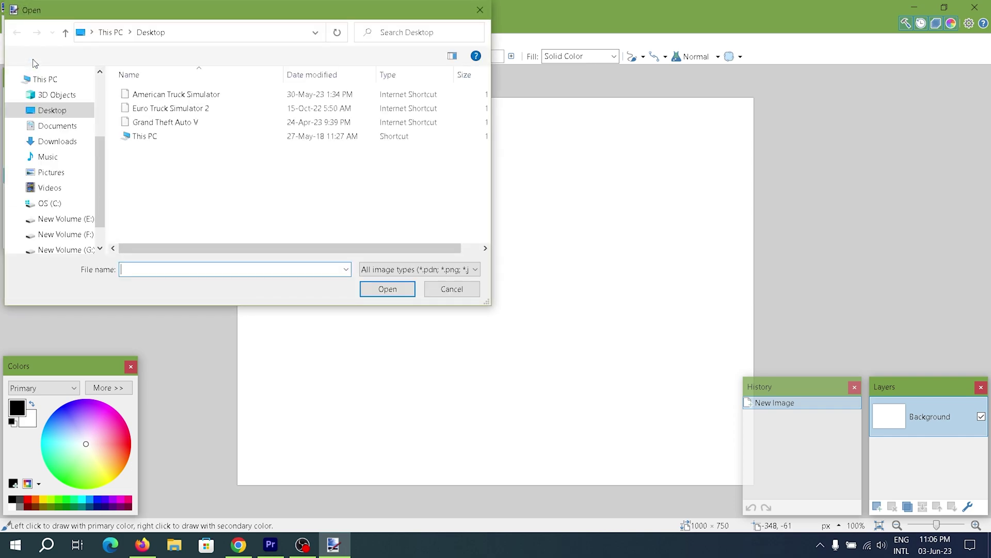
{"action": "left_click", "coordinate": [60, 147]}
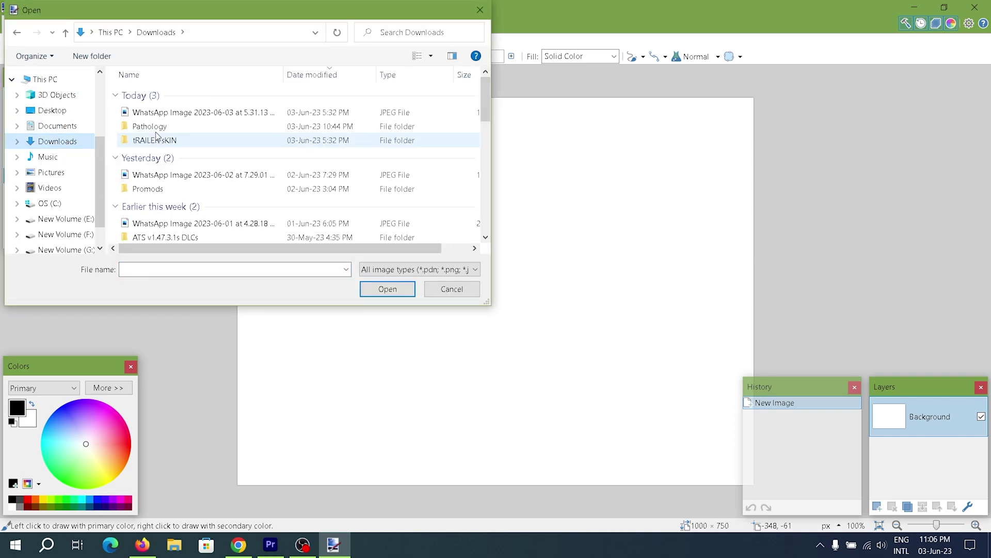
{"action": "double_click", "coordinate": [157, 138]}
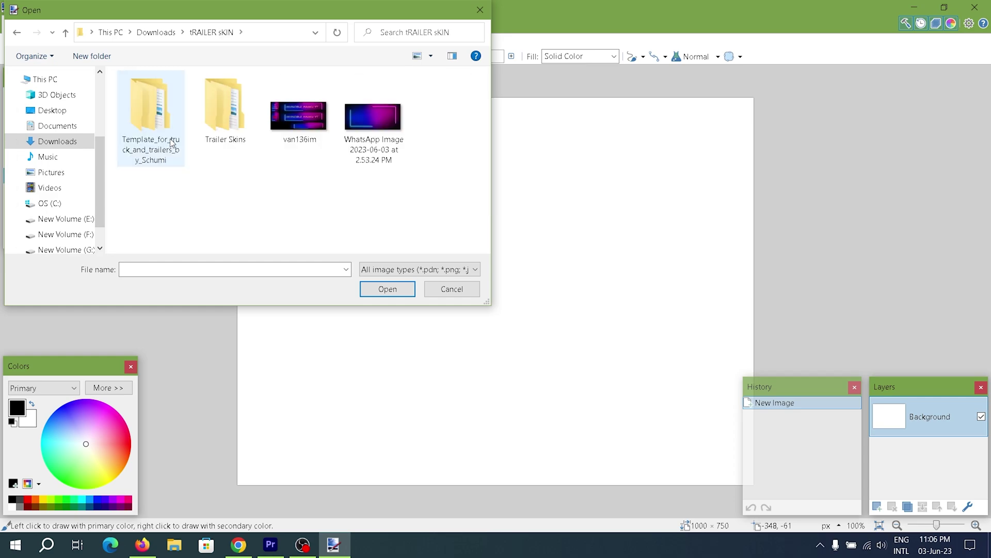
{"action": "double_click", "coordinate": [222, 116]}
{"action": "double_click", "coordinate": [198, 96]}
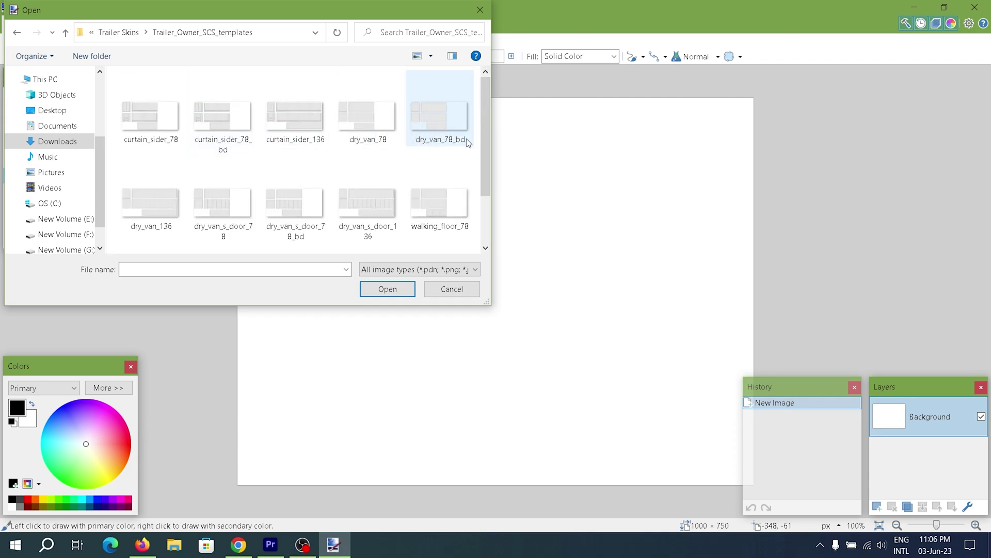
{"action": "left_click", "coordinate": [155, 209]}
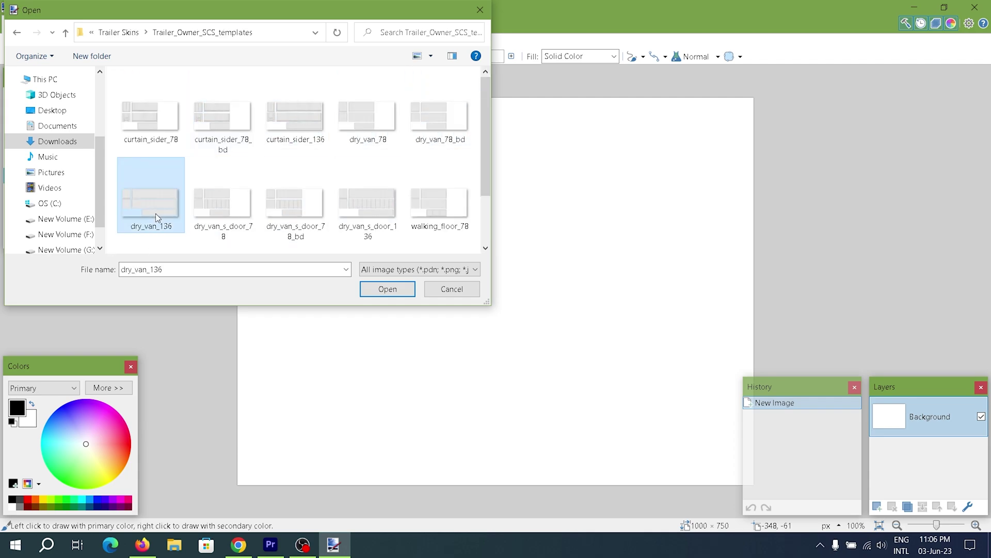
{"action": "left_click", "coordinate": [391, 288]}
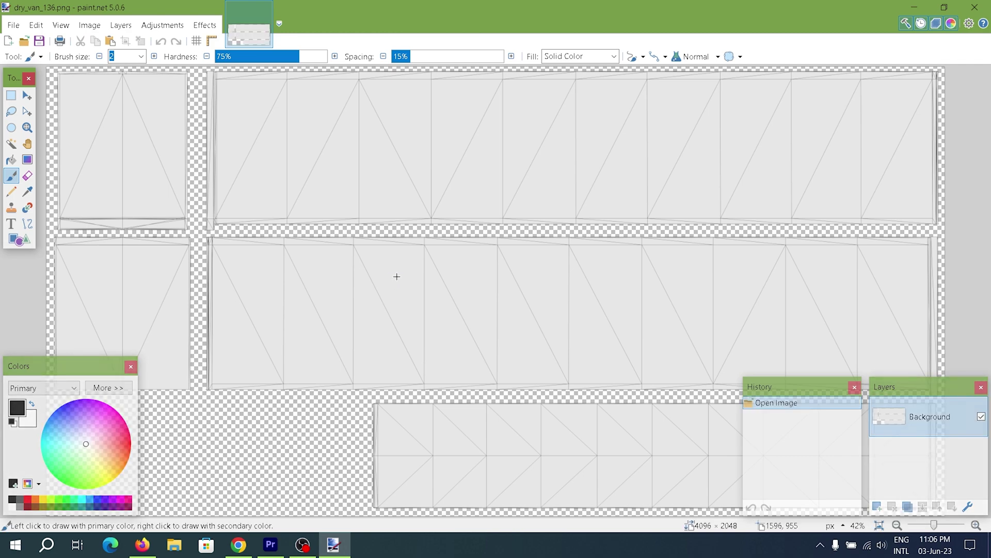
Step: Import the neon WhatsApp image from Downloads > tRAILER sKIN as a new layer
{"action": "left_click", "coordinate": [124, 25]}
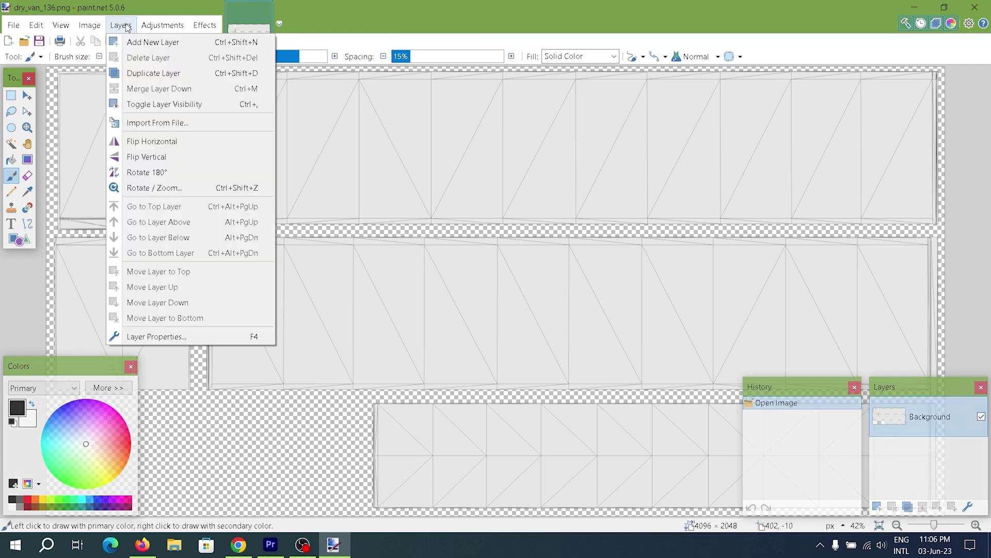
{"action": "left_click", "coordinate": [155, 127]}
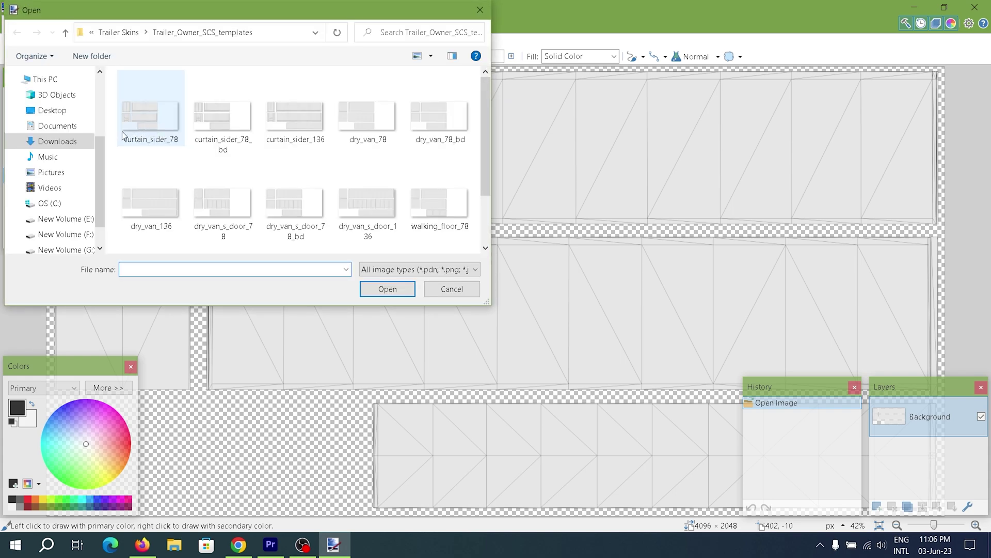
{"action": "left_click", "coordinate": [70, 147]}
{"action": "left_click", "coordinate": [163, 142]}
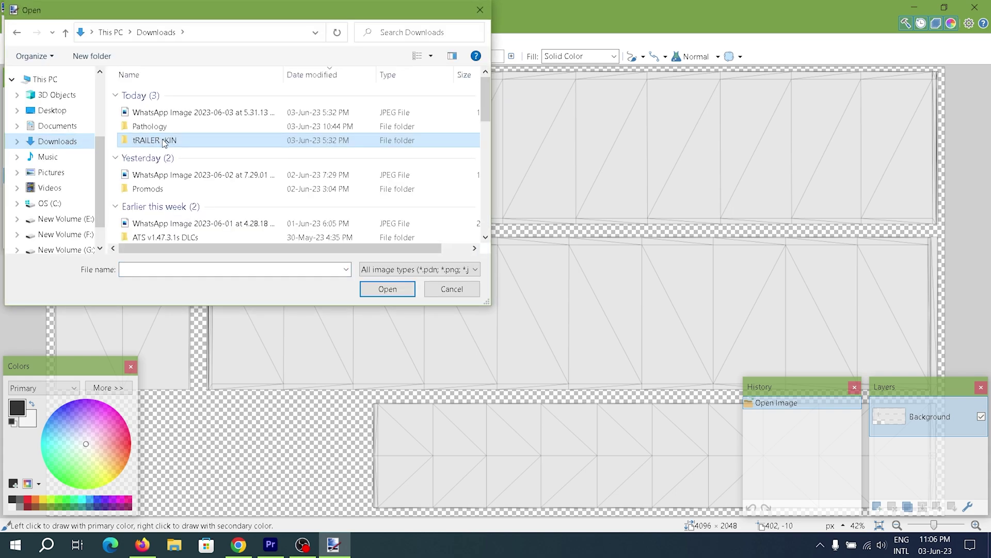
{"action": "double_click", "coordinate": [163, 142]}
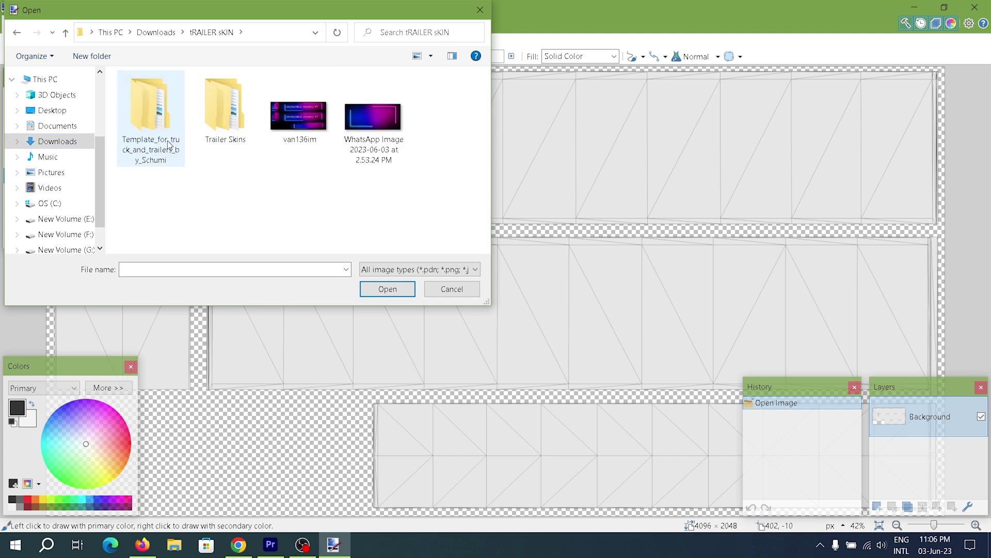
{"action": "left_click", "coordinate": [378, 131]}
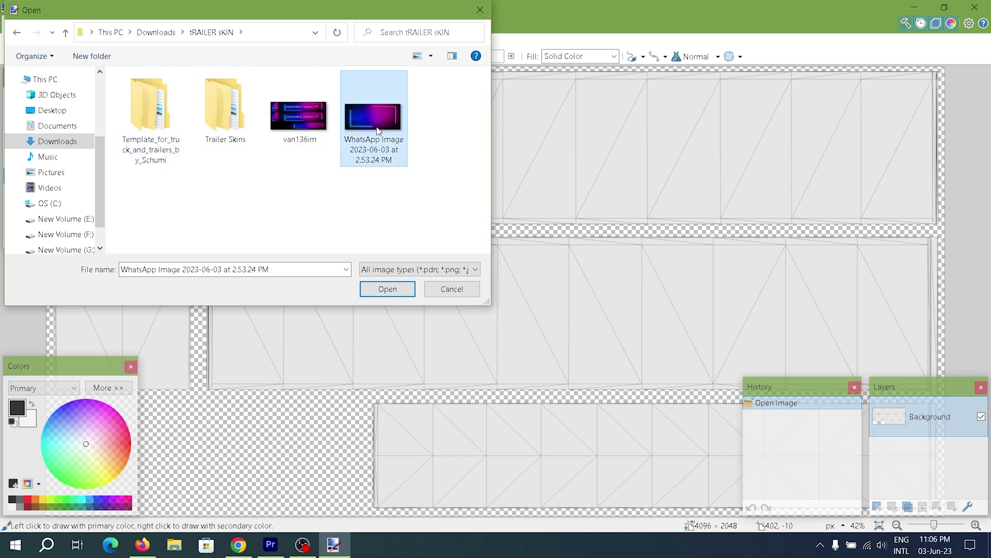
{"action": "left_click", "coordinate": [406, 289]}
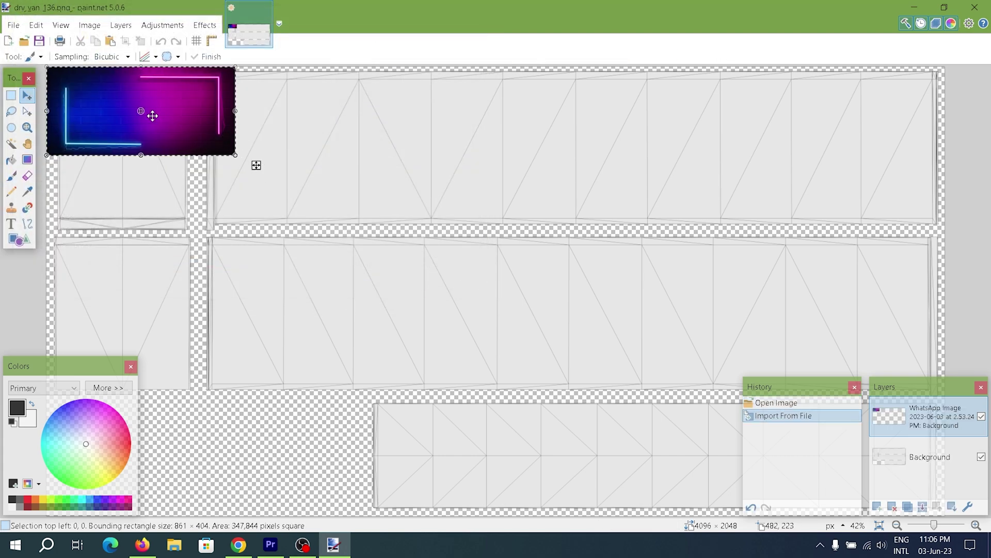
Step: Move and stretch the neon image to cover the template's top panel at 3333 × 724
{"action": "left_click_drag", "start_coordinate": [152, 115], "coordinate": [313, 121]}
{"action": "left_click_drag", "start_coordinate": [303, 183], "coordinate": [303, 239]}
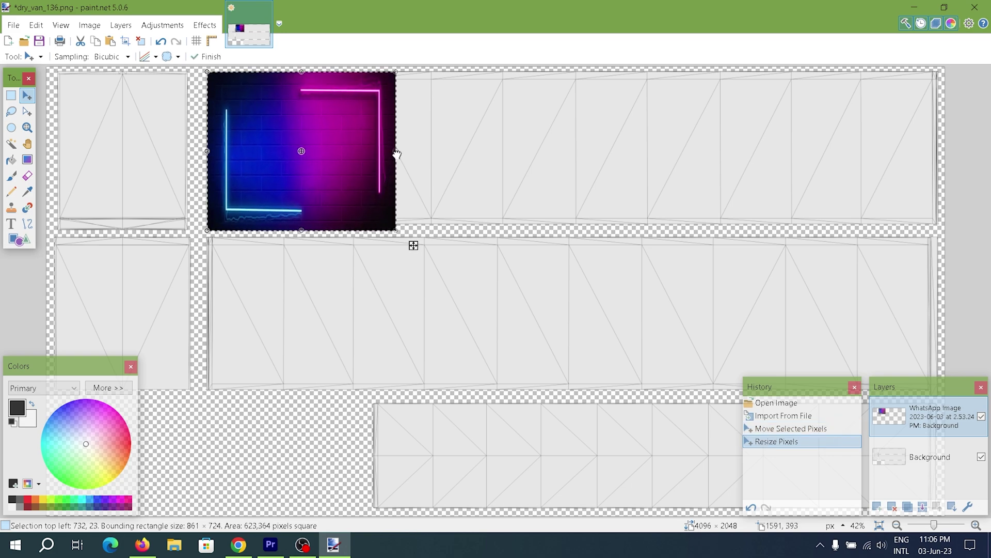
{"action": "left_click_drag", "start_coordinate": [397, 154], "coordinate": [939, 153]}
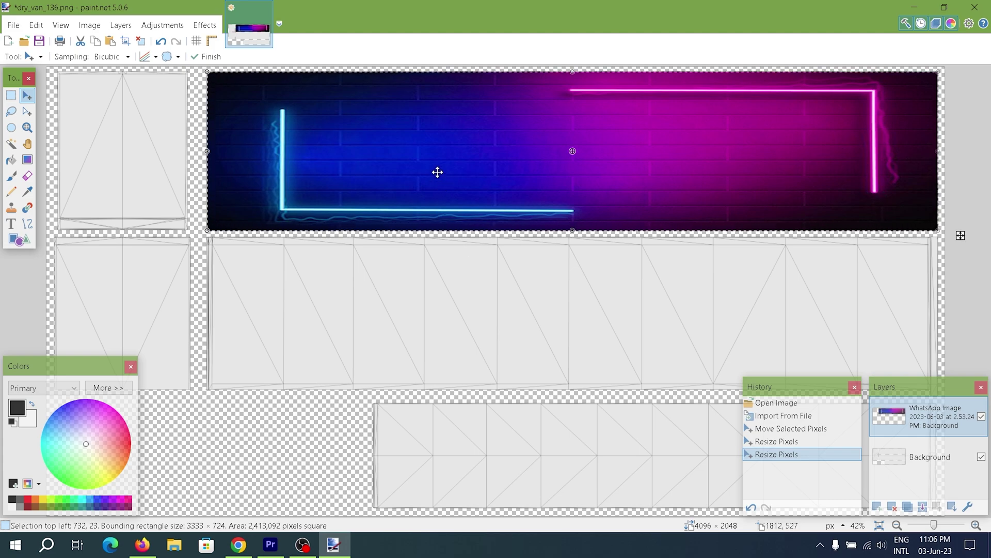
Step: Finish the placement, merge the neon layer into the background and duplicate it
{"action": "left_click", "coordinate": [923, 508]}
{"action": "left_click", "coordinate": [907, 506]}
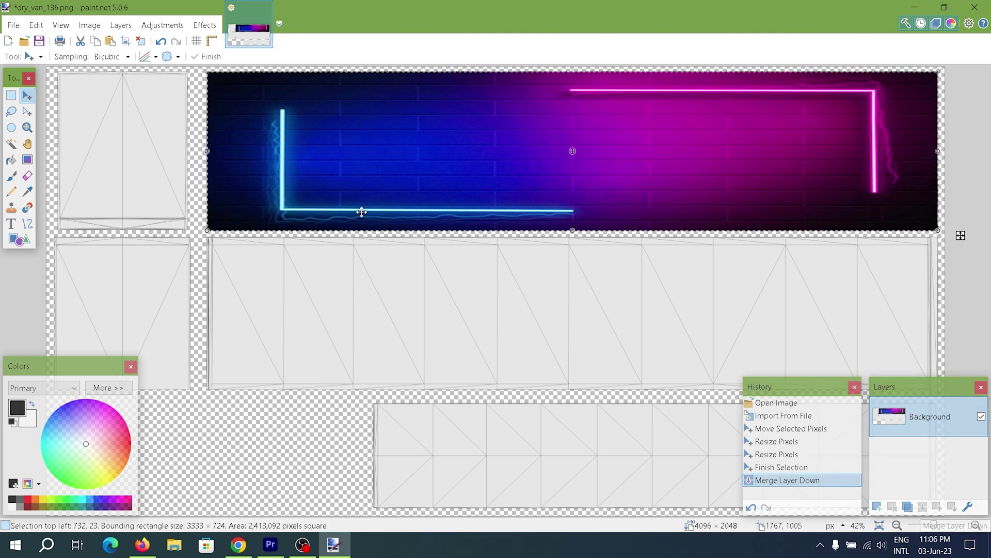
{"action": "key", "text": "ctrl+d"}
Step: Type the channel-name title in yellow Calibri text on the neon banner, fixing a typo
{"action": "left_click", "coordinate": [11, 224]}
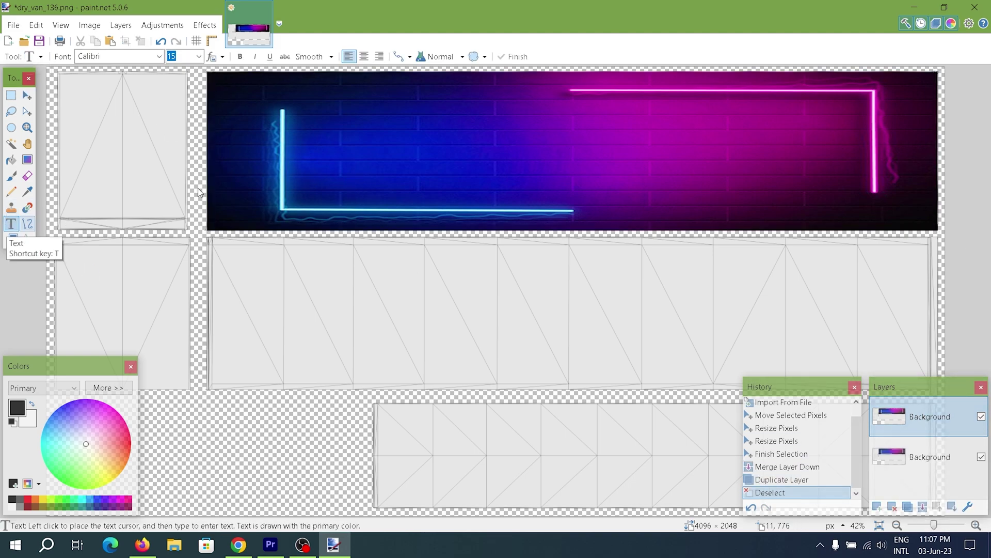
{"action": "left_click", "coordinate": [298, 135]}
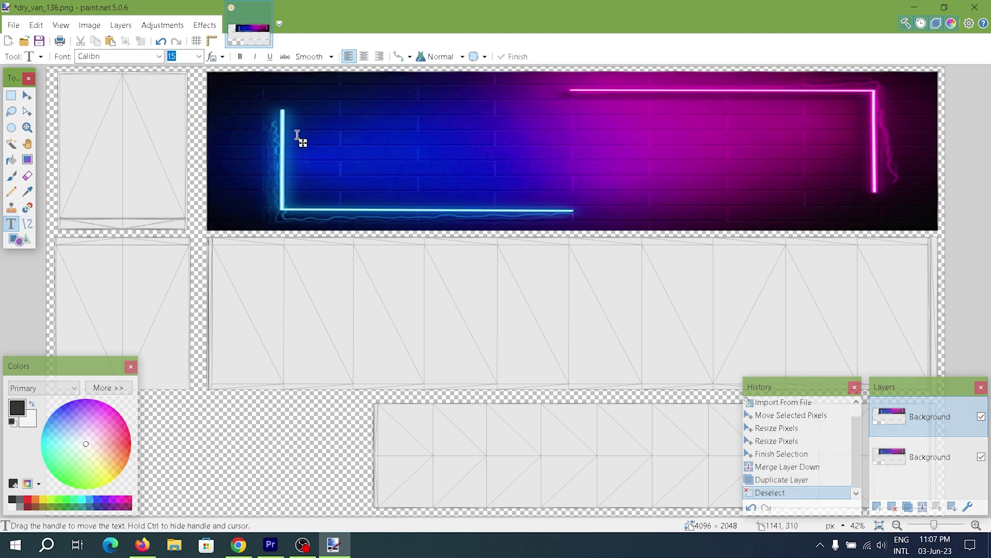
{"action": "left_click", "coordinate": [198, 56]}
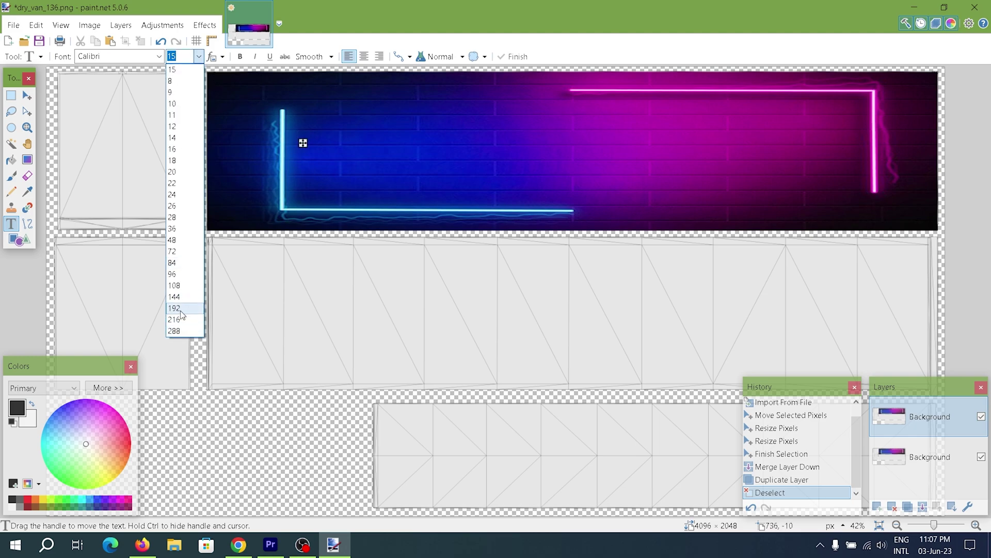
{"action": "key", "text": "Escape"}
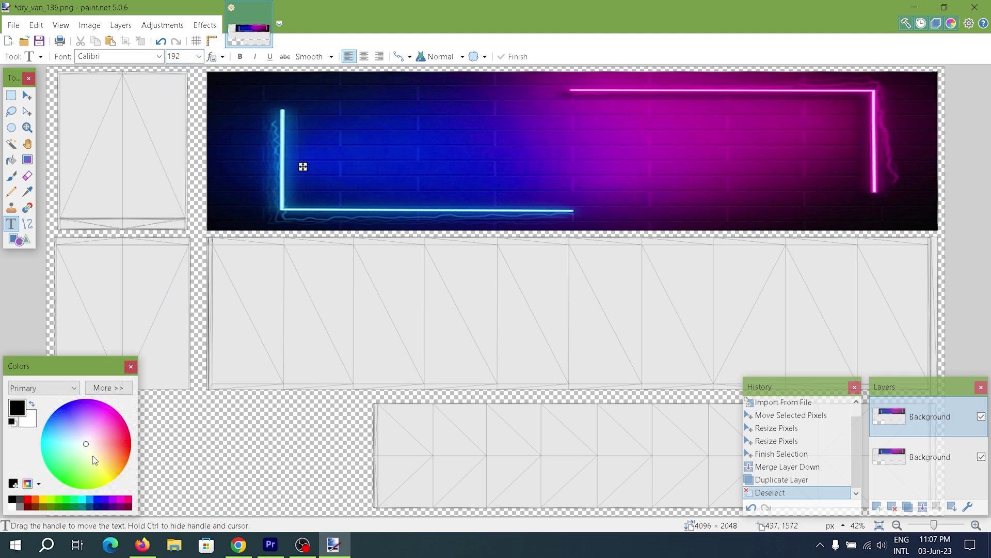
{"action": "type", "text": "I"}
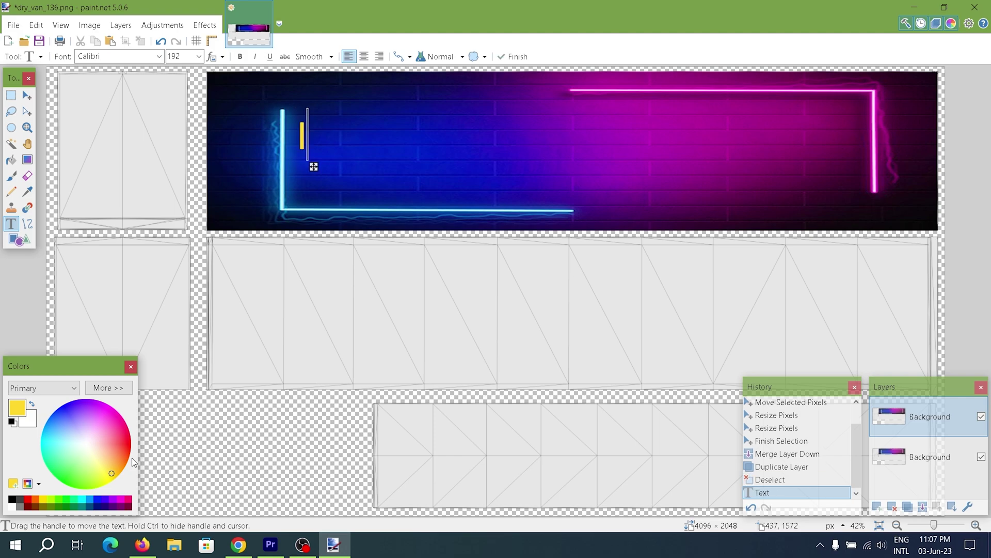
{"action": "type", "text": "NVINCIBLE M"}
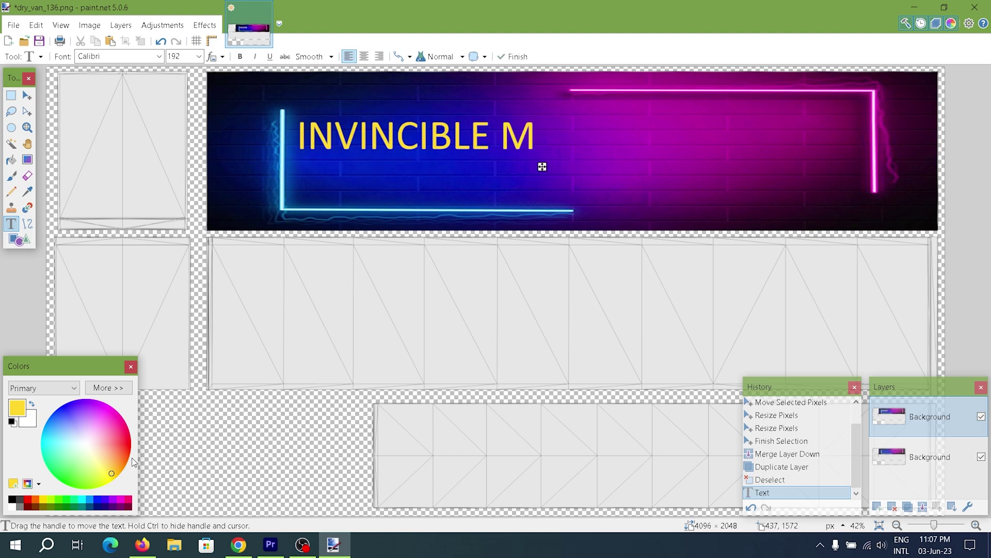
{"action": "type", "text": "NAKU"}
{"action": "key", "text": "BackSpace"}
{"action": "key", "text": "BackSpace"}
{"action": "key", "text": "BackSpace"}
{"action": "key", "text": "BackSpace"}
{"action": "type", "text": "ANKU "}
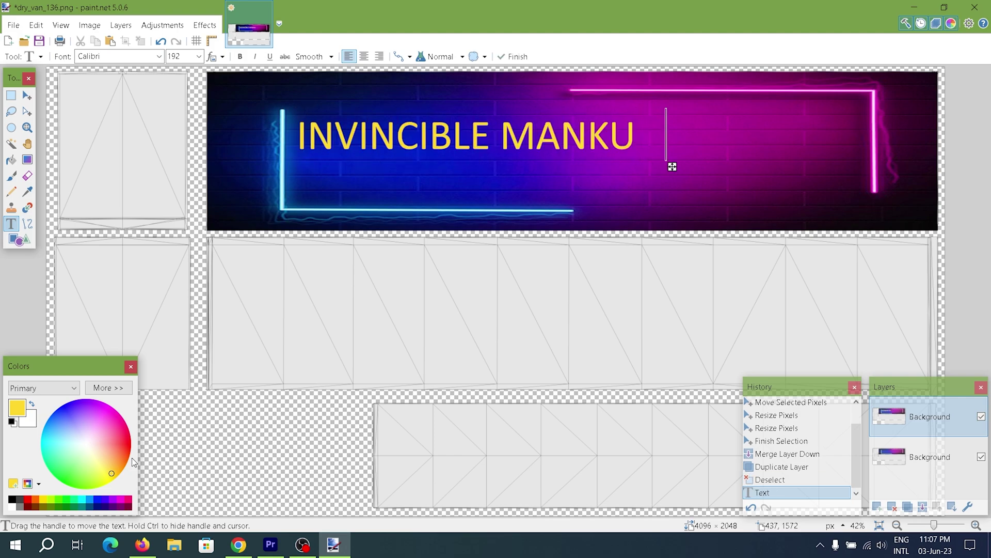
{"action": "type", "text": "YT"}
Step: Enlarge the title to size 216, centre it on the banner and merge it down
{"action": "left_click", "coordinate": [199, 56]}
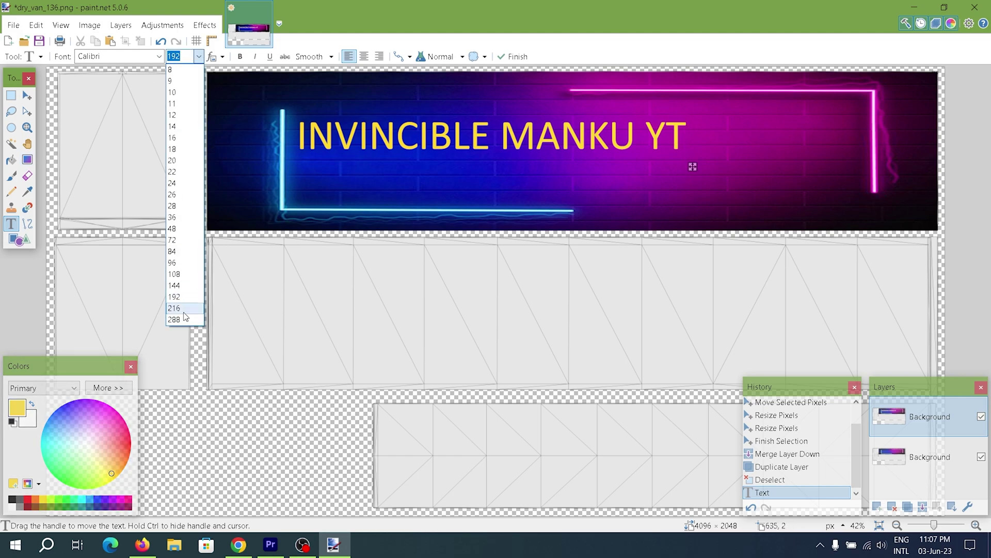
{"action": "left_click", "coordinate": [176, 308]}
{"action": "left_click_drag", "start_coordinate": [742, 173], "coordinate": [801, 184]}
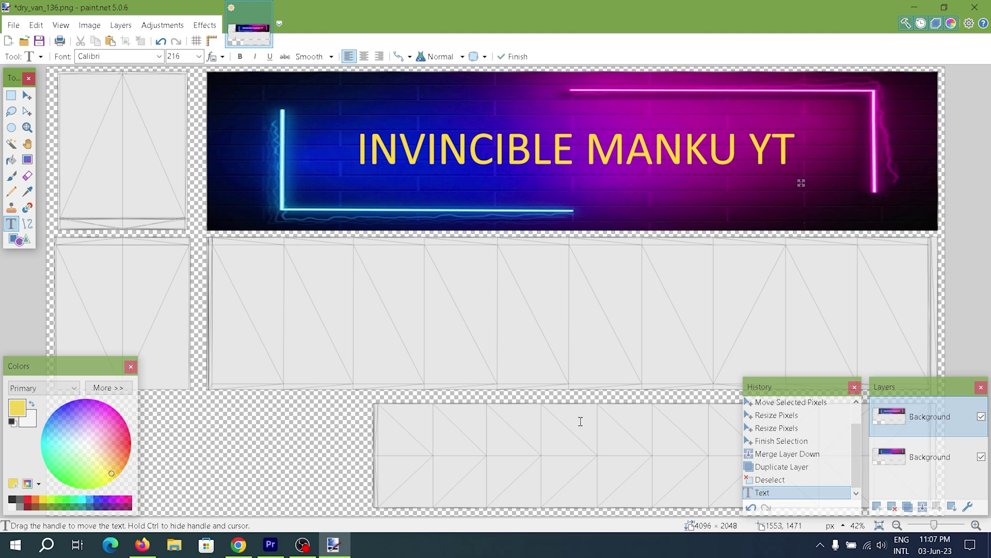
{"action": "key", "text": "ctrl+m"}
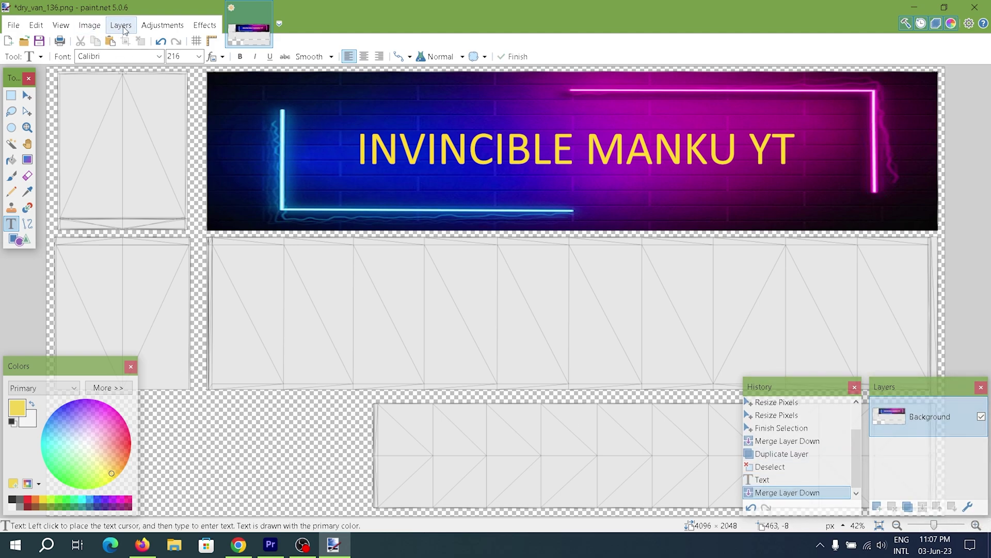
{"action": "left_click", "coordinate": [121, 25]}
{"action": "left_click", "coordinate": [152, 69]}
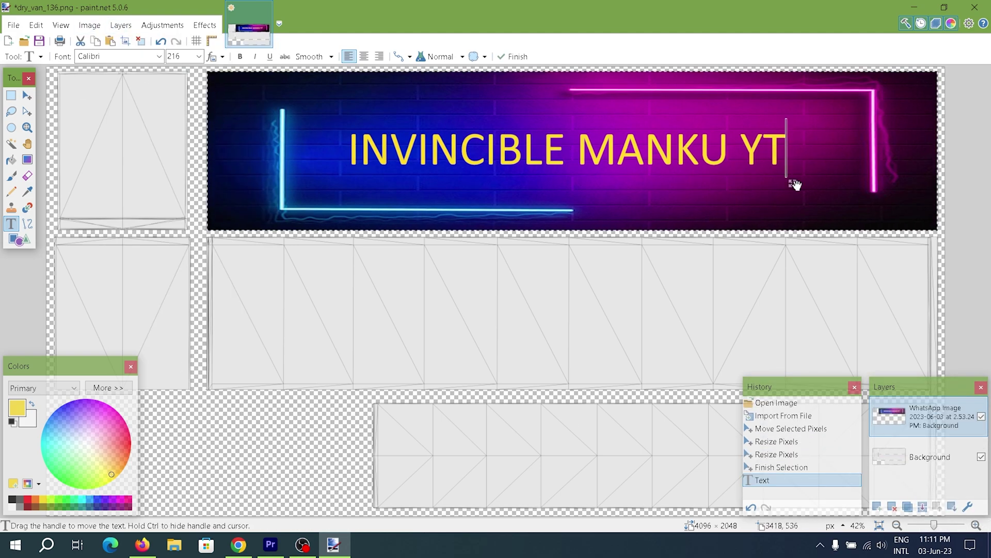
Step: Duplicate the titled banner layer and move the copy down into the second long panel
{"action": "left_click", "coordinate": [25, 97]}
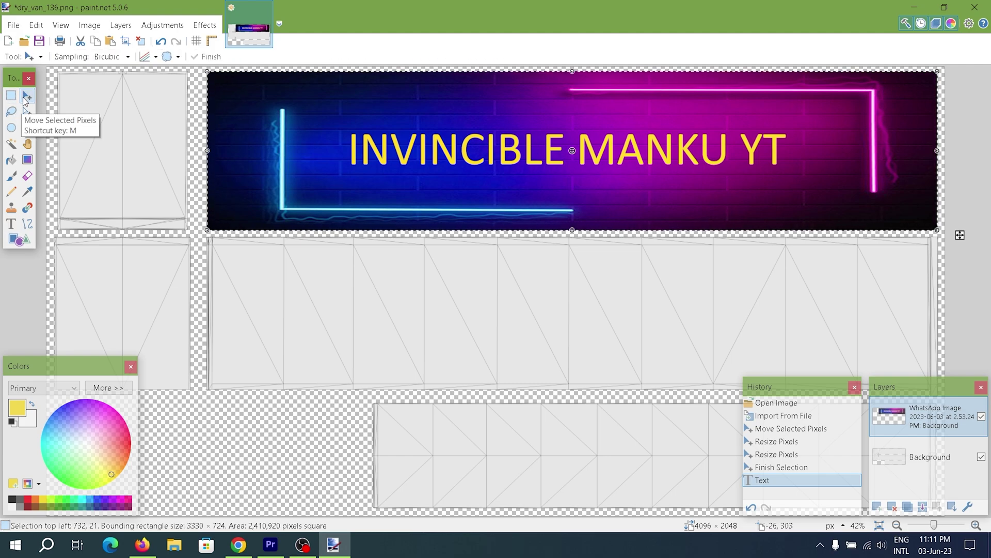
{"action": "left_click", "coordinate": [122, 25]}
{"action": "left_click", "coordinate": [122, 27]}
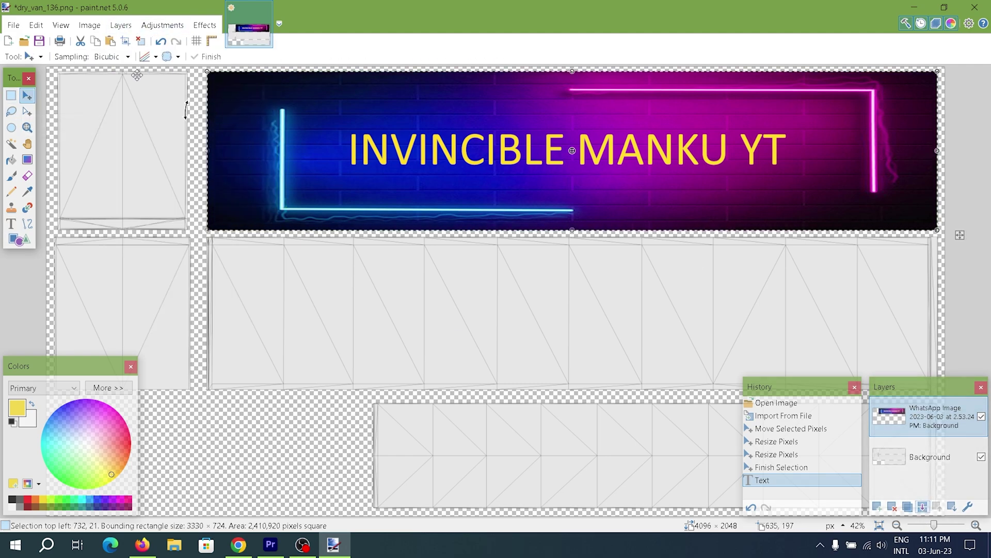
{"action": "left_click", "coordinate": [120, 26]}
{"action": "left_click", "coordinate": [119, 26]}
{"action": "left_click", "coordinate": [120, 26]}
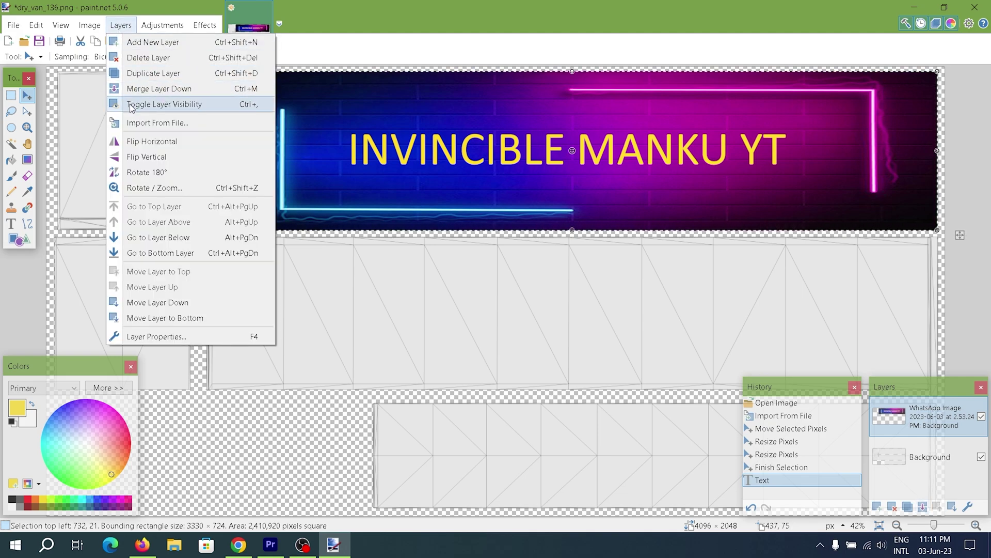
{"action": "left_click", "coordinate": [145, 73]}
{"action": "left_click_drag", "start_coordinate": [317, 141], "coordinate": [350, 310]}
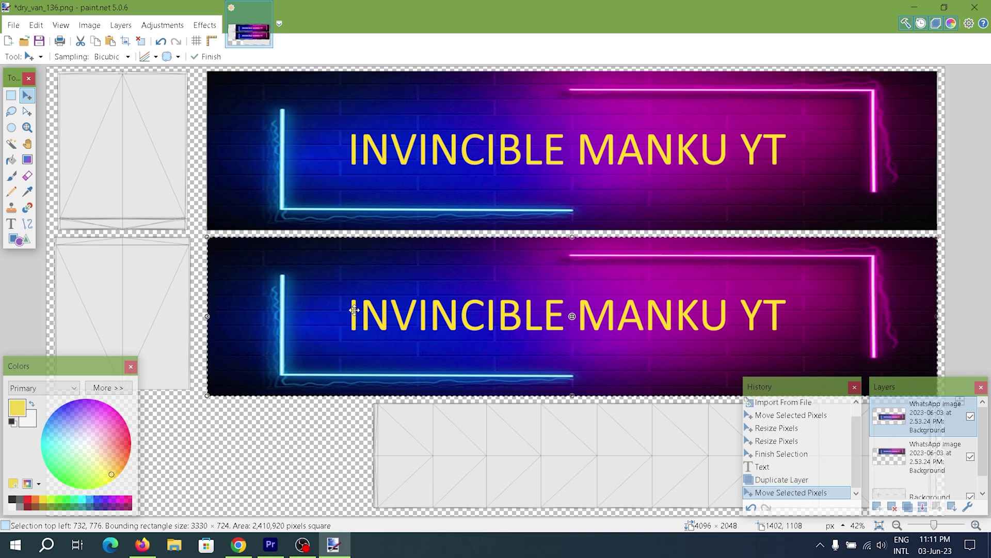
{"action": "left_click", "coordinate": [36, 24]}
{"action": "left_click", "coordinate": [62, 224]}
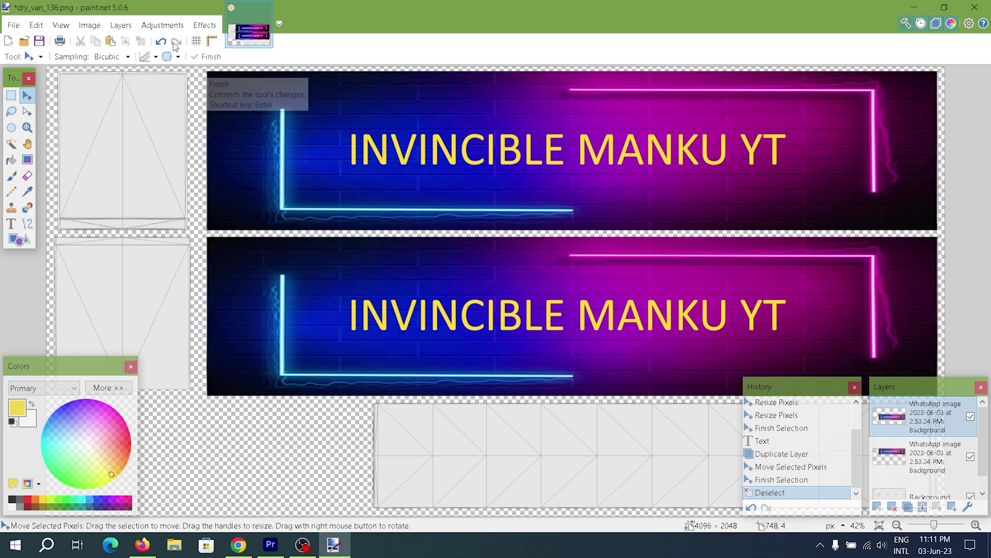
Step: Import the neon image as a layer and resize it to fill the top-left square panel
{"action": "left_click", "coordinate": [121, 25]}
{"action": "left_click", "coordinate": [155, 119]}
{"action": "double_click", "coordinate": [367, 114]}
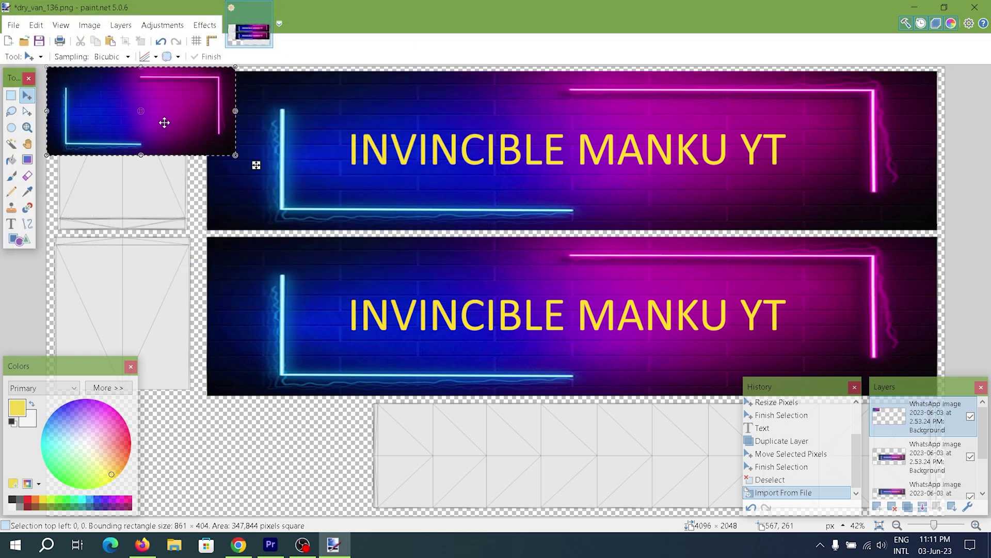
{"action": "left_click_drag", "start_coordinate": [175, 126], "coordinate": [177, 128]}
{"action": "left_click_drag", "start_coordinate": [246, 115], "coordinate": [188, 114]}
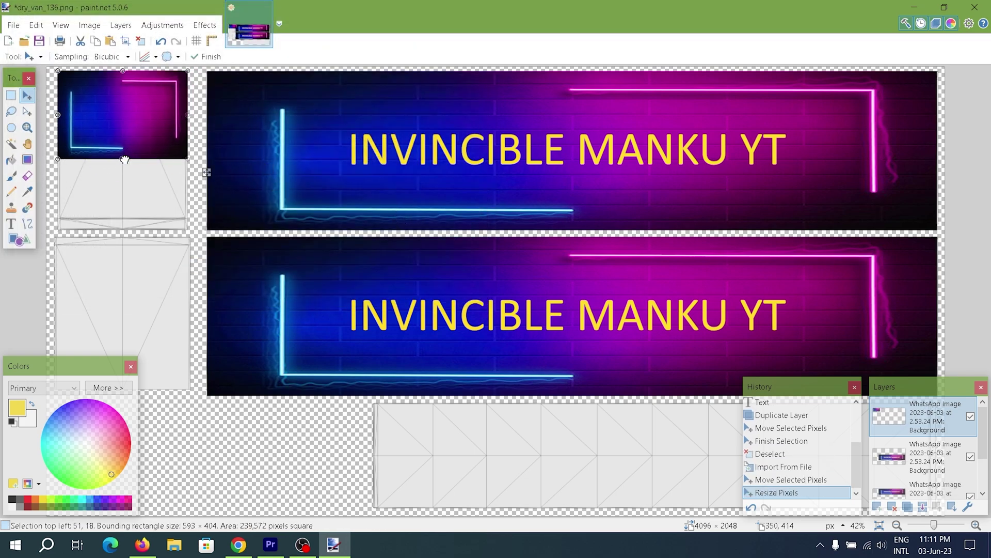
{"action": "left_click_drag", "start_coordinate": [122, 159], "coordinate": [123, 228]}
Step: Import another neon image copy and fit it into the second-row left square panel
{"action": "left_click", "coordinate": [121, 25]}
{"action": "left_click", "coordinate": [154, 120]}
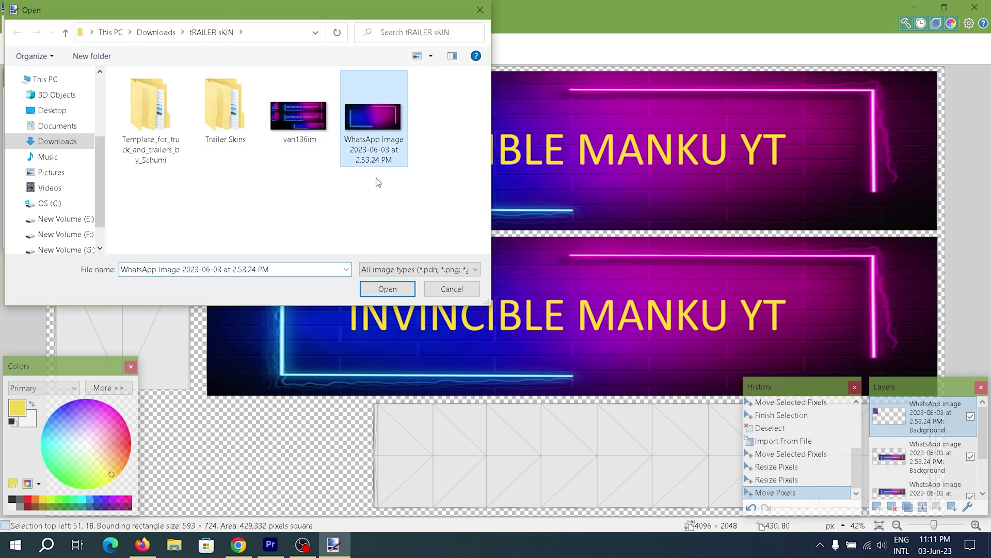
{"action": "double_click", "coordinate": [367, 117]}
{"action": "left_click_drag", "start_coordinate": [172, 117], "coordinate": [177, 289]}
{"action": "left_click_drag", "start_coordinate": [243, 282], "coordinate": [190, 281]}
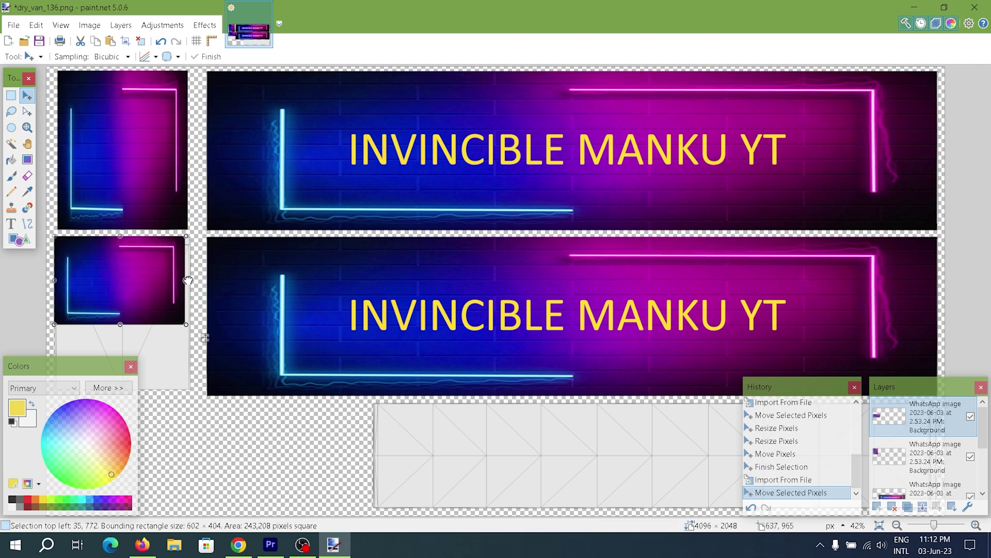
{"action": "left_click_drag", "start_coordinate": [77, 372], "coordinate": [295, 378]}
{"action": "left_click_drag", "start_coordinate": [122, 324], "coordinate": [122, 388]}
{"action": "left_click_drag", "start_coordinate": [289, 373], "coordinate": [85, 378]}
Step: Import a third neon image and stretch it across the bottom panel at 2568 × 482
{"action": "left_click", "coordinate": [121, 25]}
{"action": "left_click", "coordinate": [155, 119]}
{"action": "double_click", "coordinate": [370, 118]}
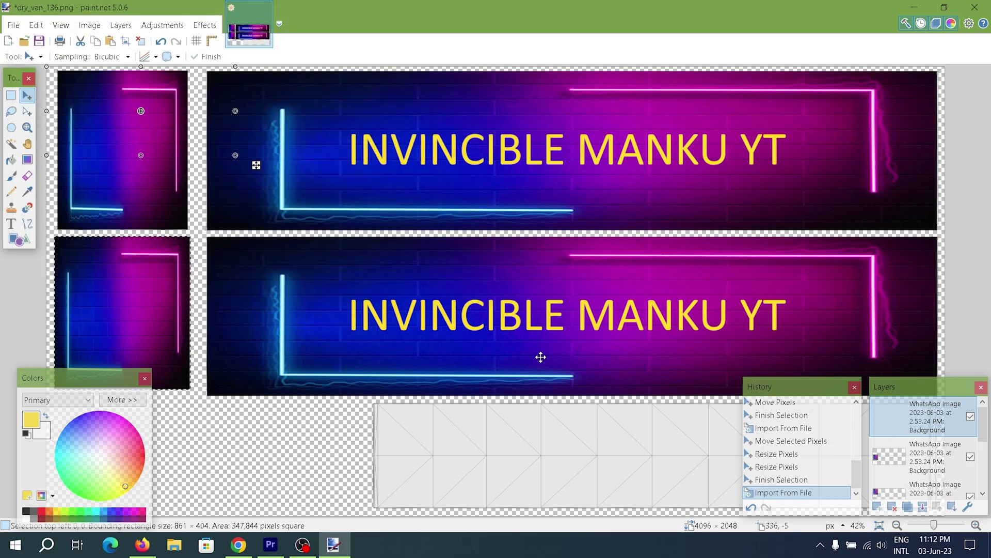
{"action": "left_click_drag", "start_coordinate": [446, 377], "coordinate": [513, 451]}
{"action": "left_click_drag", "start_coordinate": [467, 492], "coordinate": [464, 510]}
{"action": "left_click_drag", "start_coordinate": [785, 386], "coordinate": [774, 163]}
{"action": "left_click_drag", "start_coordinate": [909, 386], "coordinate": [898, 157]}
{"action": "left_click_drag", "start_coordinate": [561, 455], "coordinate": [936, 459]}
{"action": "left_click_drag", "start_coordinate": [919, 157], "coordinate": [930, 387]}
{"action": "left_click_drag", "start_coordinate": [800, 161], "coordinate": [812, 385]}
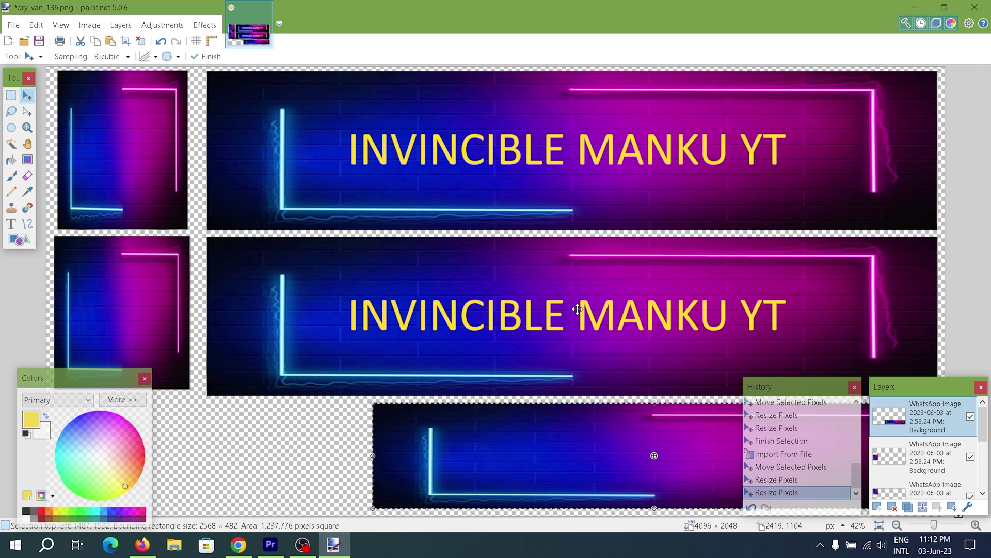
Step: Merge all the image layers down into the background layer
{"action": "left_click", "coordinate": [923, 507]}
{"action": "left_click", "coordinate": [923, 507]}
{"action": "left_click", "coordinate": [922, 507]}
{"action": "left_click", "coordinate": [923, 507]}
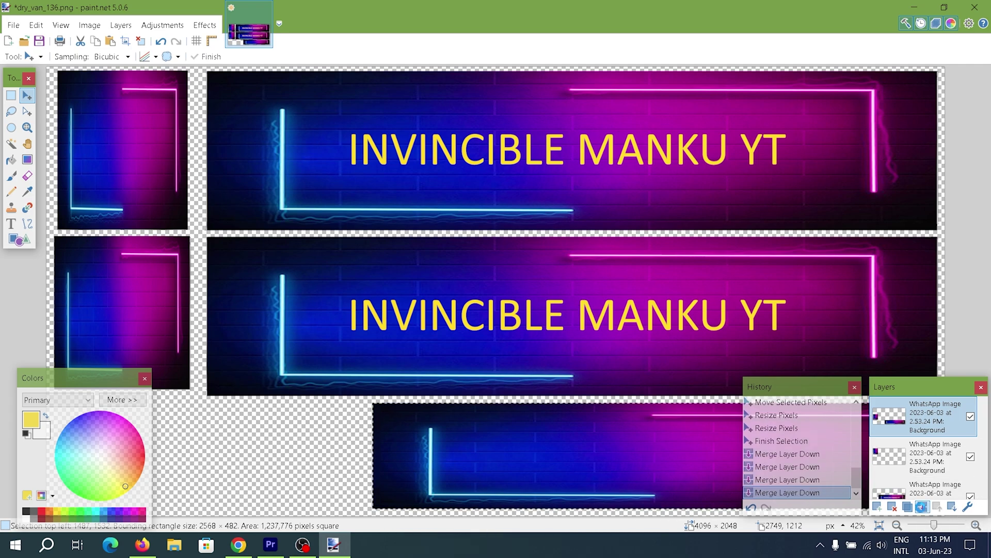
{"action": "left_click", "coordinate": [923, 507]}
Step: Save the image to the Desktop as the PNG dry_van_136 YT.png
{"action": "left_click", "coordinate": [13, 25]}
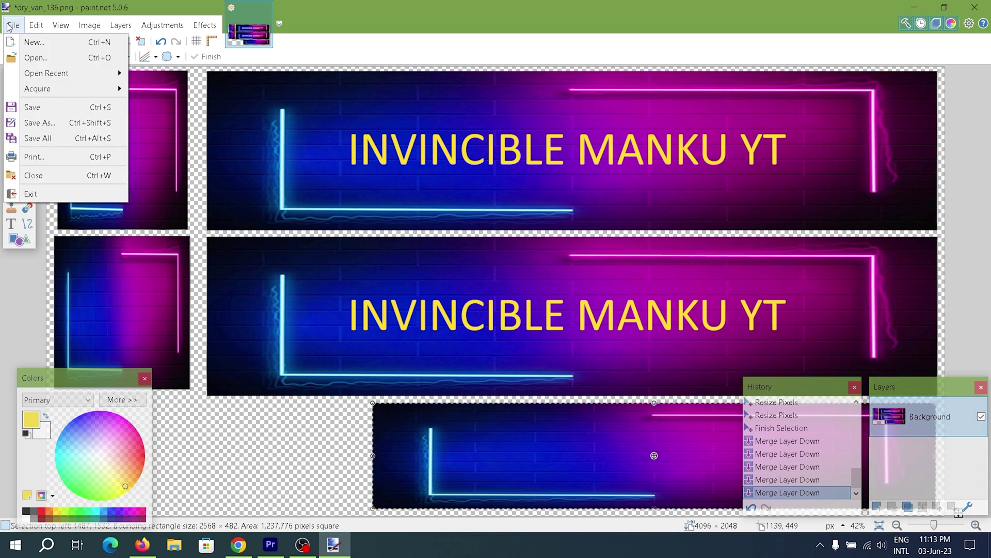
{"action": "left_click", "coordinate": [34, 121]}
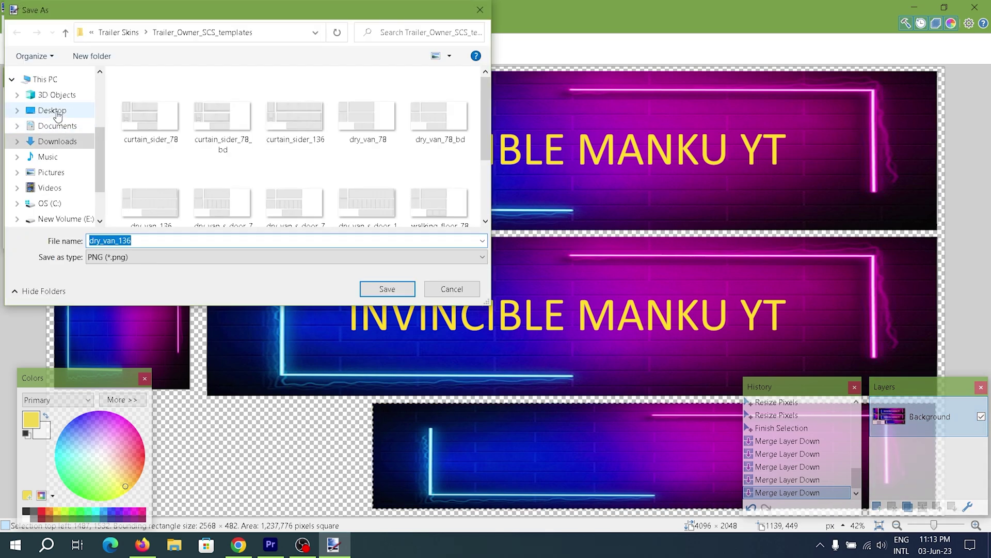
{"action": "left_click", "coordinate": [52, 110]}
{"action": "left_click", "coordinate": [150, 243]}
{"action": "double_click", "coordinate": [149, 243]}
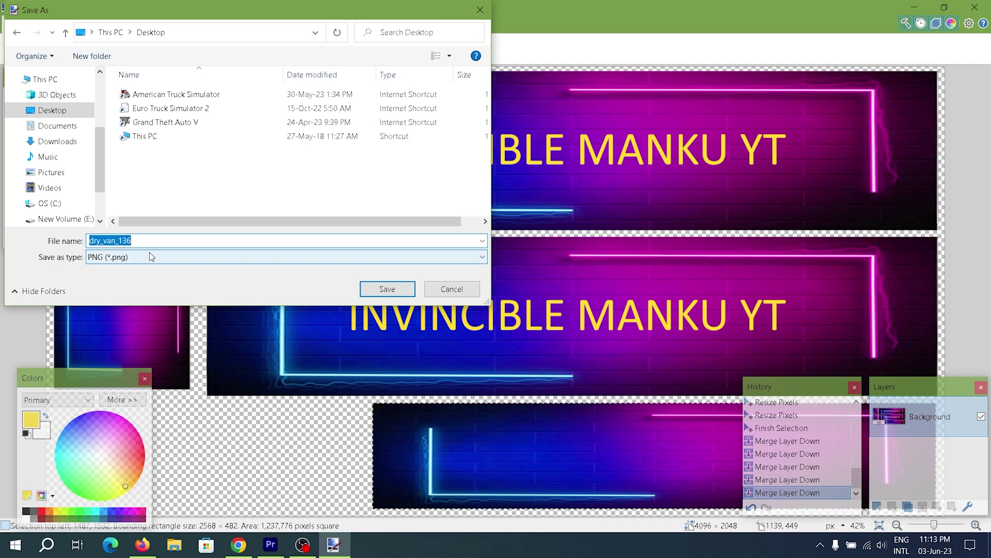
{"action": "left_click", "coordinate": [436, 287]}
{"action": "left_click", "coordinate": [13, 25]}
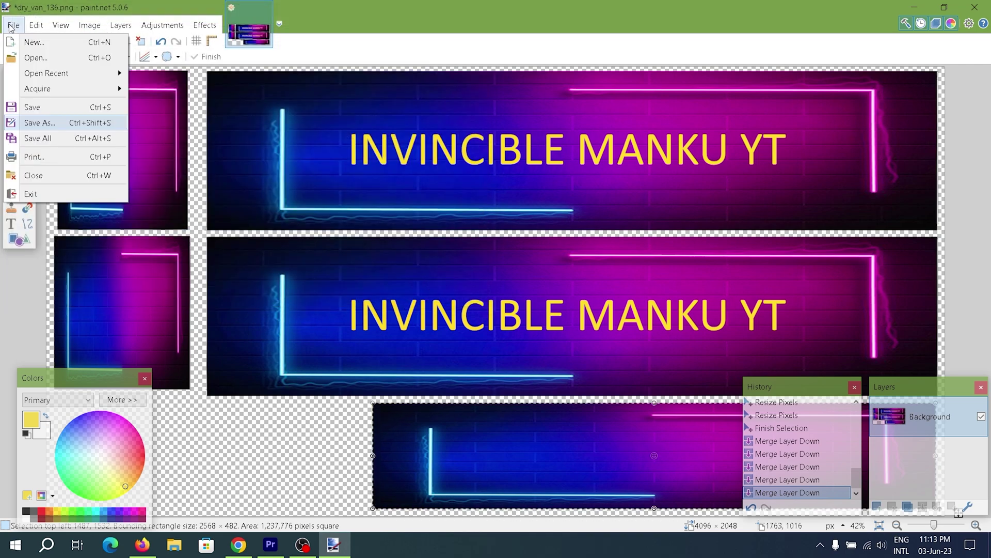
{"action": "left_click", "coordinate": [45, 127]}
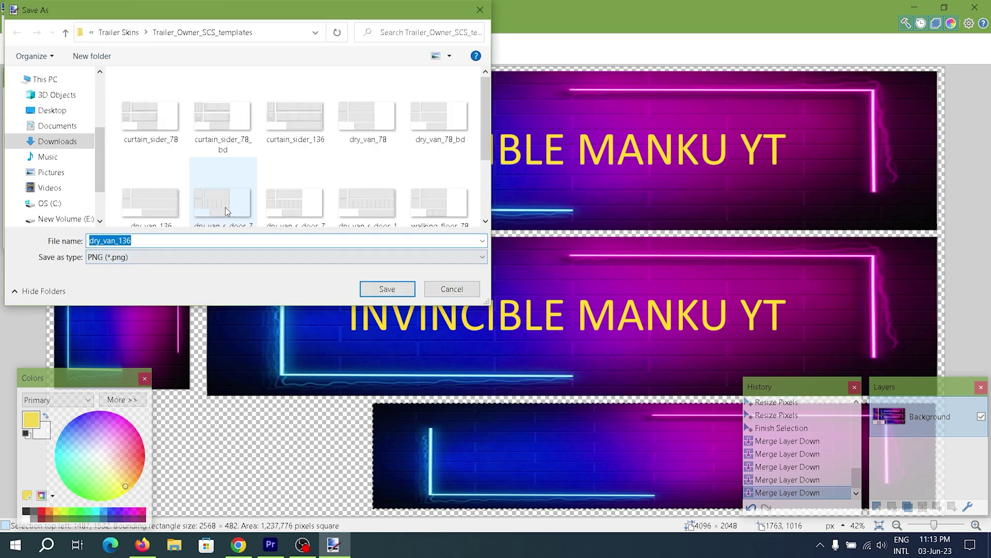
{"action": "left_click", "coordinate": [52, 110]}
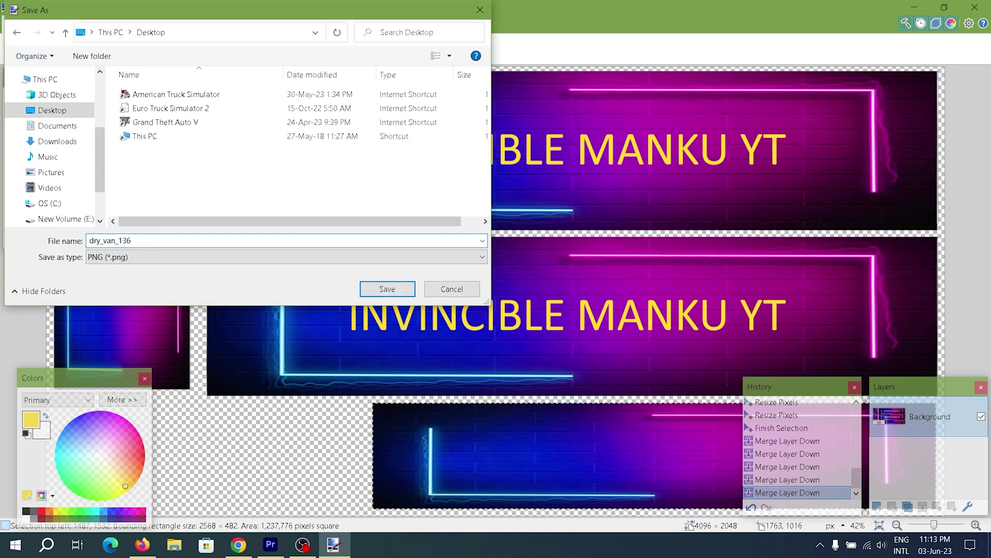
{"action": "left_click", "coordinate": [387, 289]}
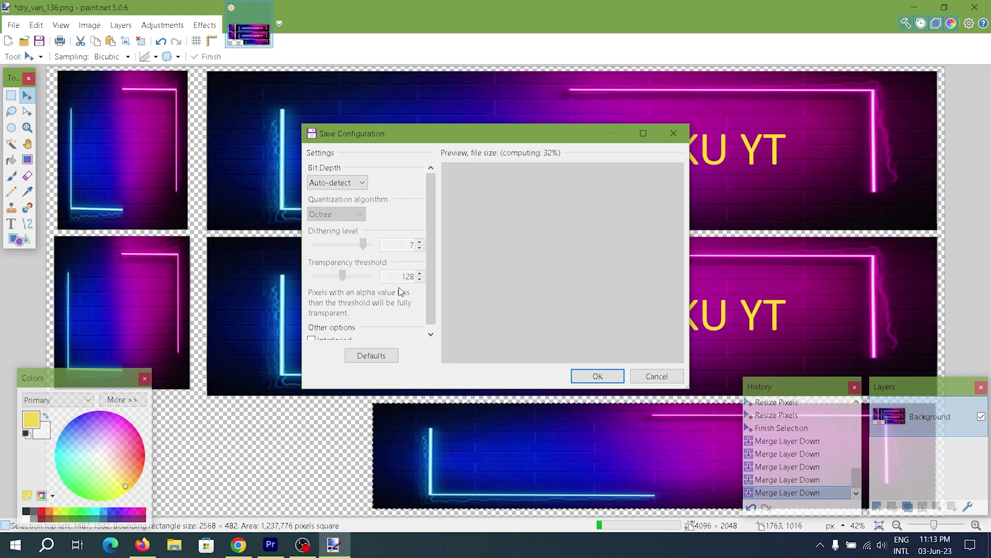
{"action": "left_click", "coordinate": [596, 376]}
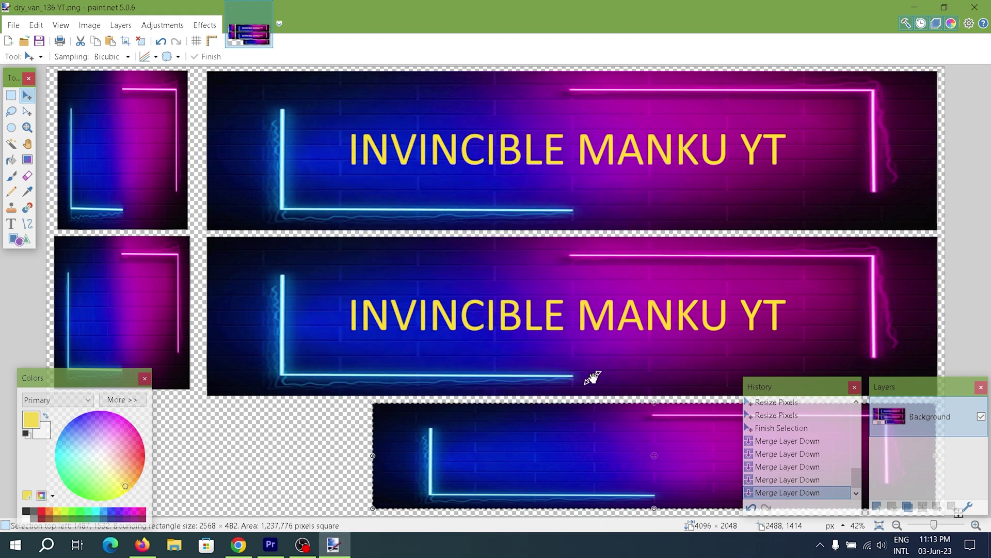
Step: Close paint.net, maximize Mods Studio 2 and create a new ETS2 Mod Project
{"action": "left_click", "coordinate": [985, 8]}
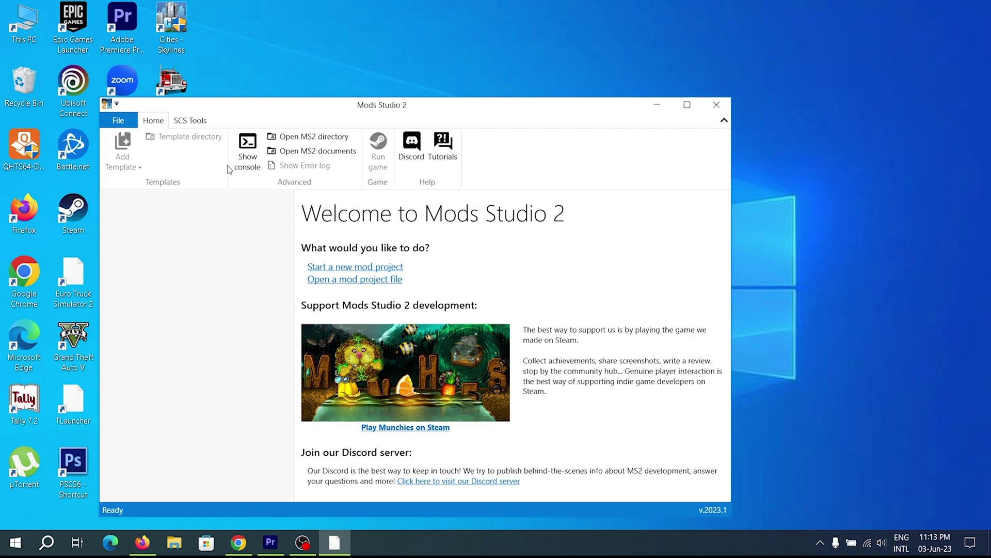
{"action": "left_click", "coordinate": [694, 105]}
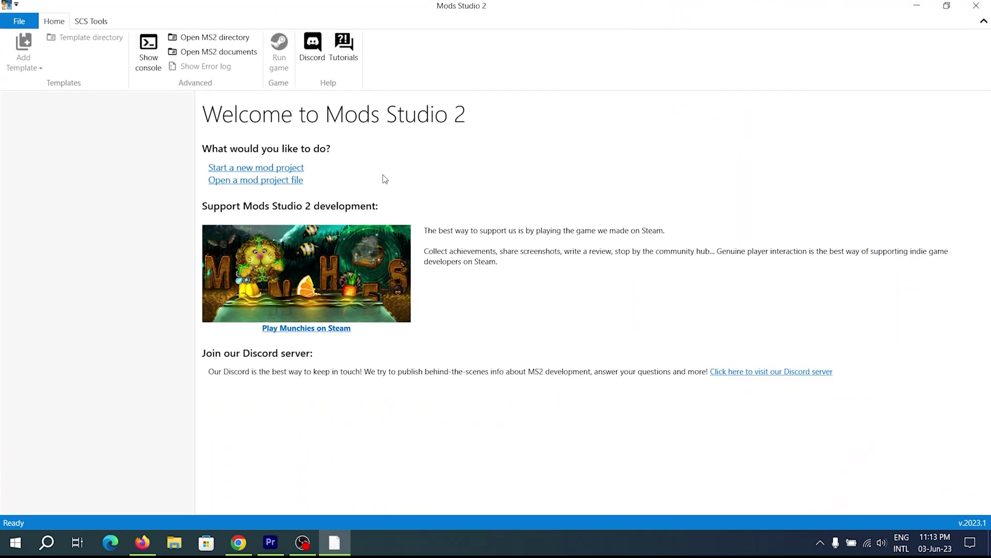
{"action": "left_click", "coordinate": [259, 173]}
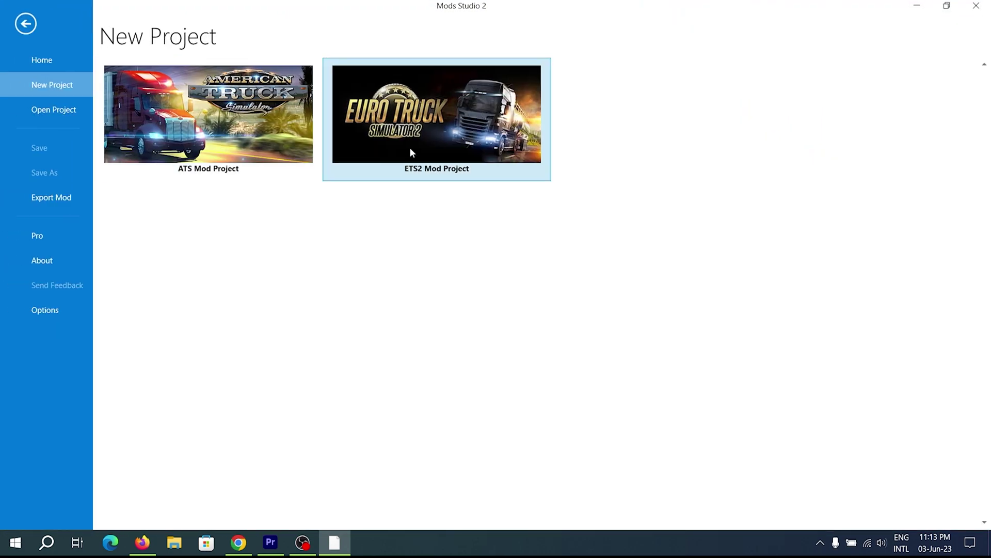
{"action": "left_click", "coordinate": [412, 151]}
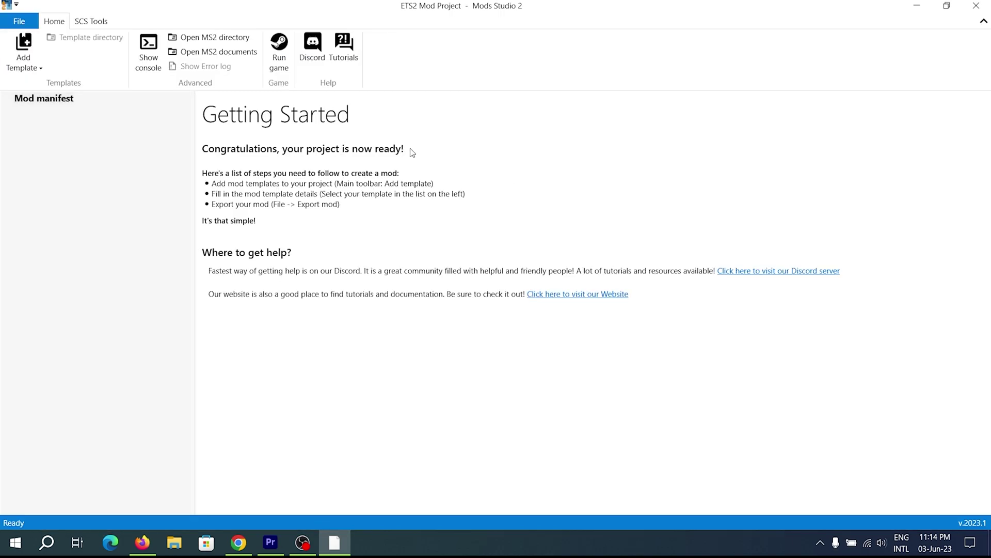
Step: Enter mod name 'ets skin', the author and version 1, and tick trailer and paint_job
{"action": "left_click", "coordinate": [54, 98]}
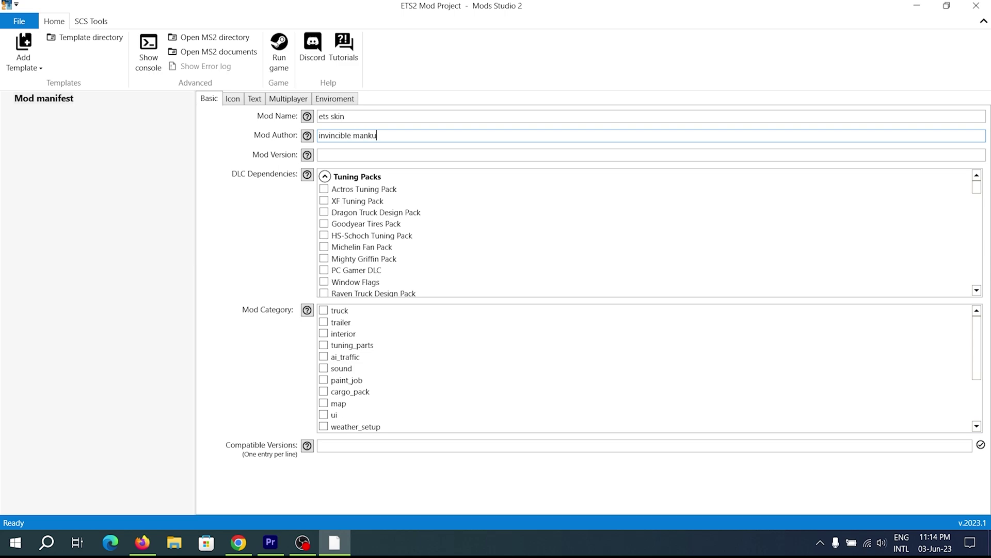
{"action": "left_click", "coordinate": [357, 159]}
{"action": "scroll", "coordinate": [413, 271], "scroll_direction": "down", "scroll_amount": 2}
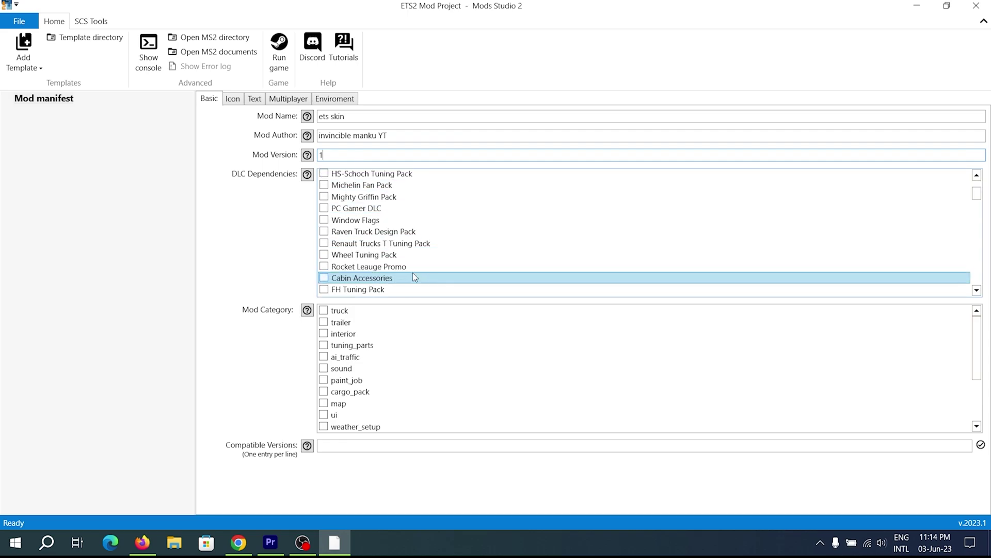
{"action": "left_click", "coordinate": [324, 323]}
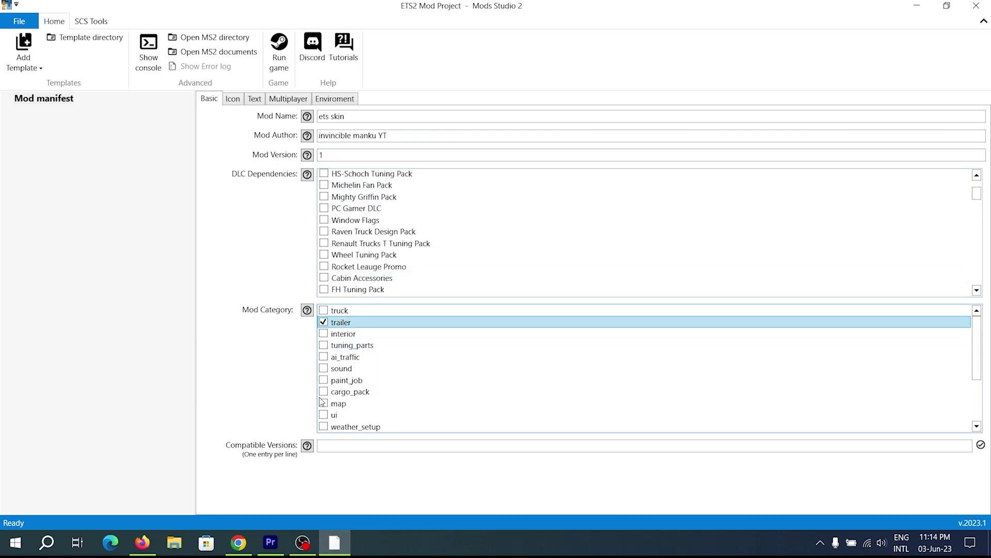
{"action": "left_click", "coordinate": [324, 381]}
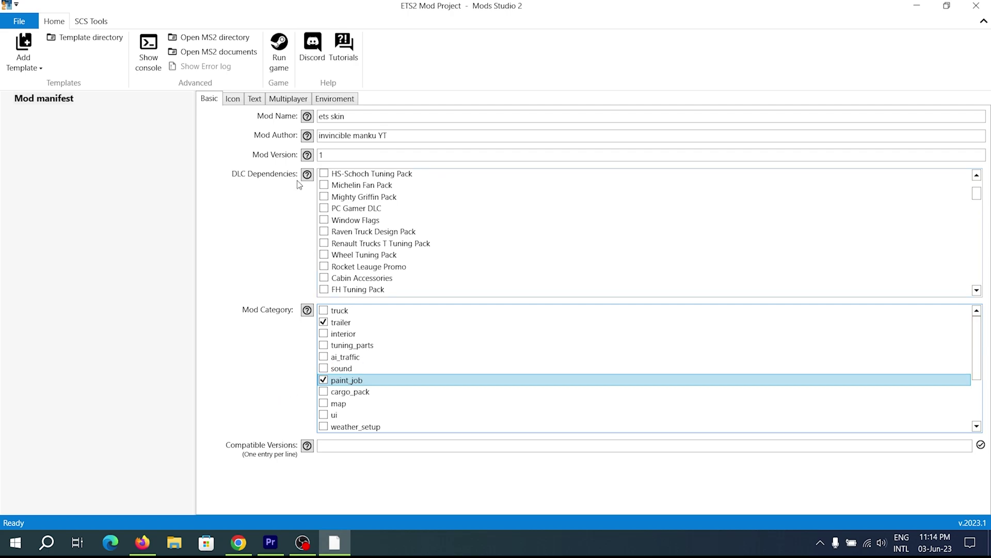
Step: Review the Icon, Description, Multiplayer and Environment tabs, then bring up the mod template list
{"action": "left_click", "coordinate": [236, 99]}
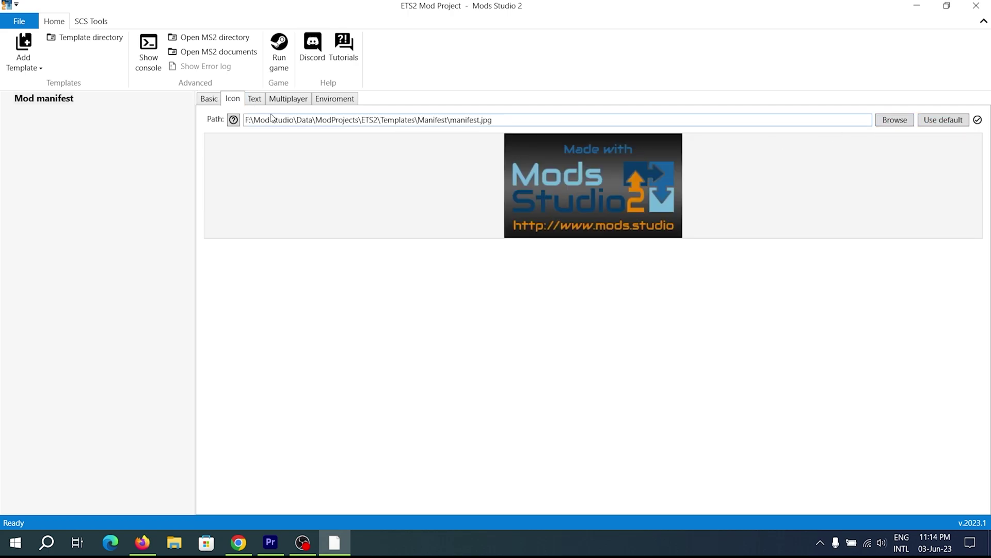
{"action": "left_click", "coordinate": [255, 102]}
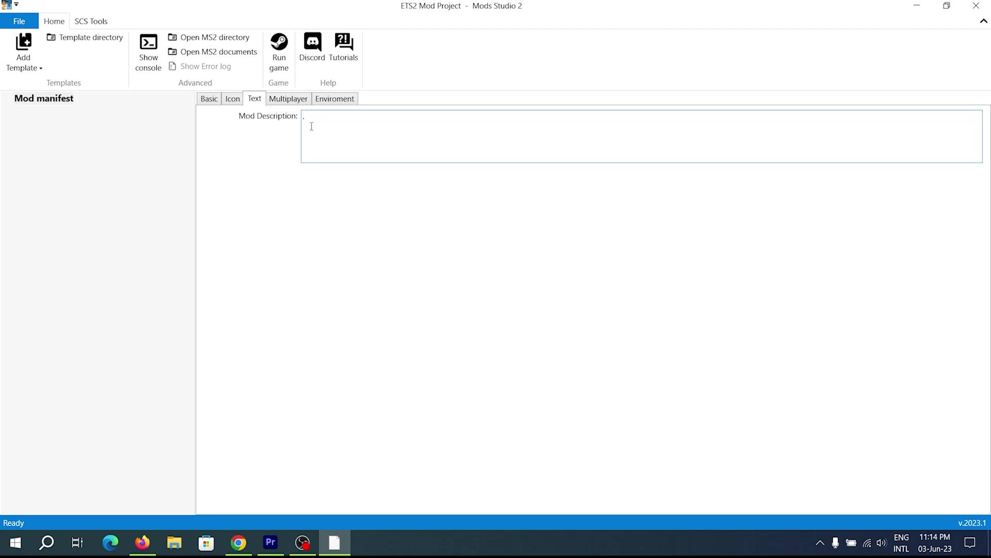
{"action": "left_click", "coordinate": [294, 101]}
{"action": "left_click", "coordinate": [332, 102]}
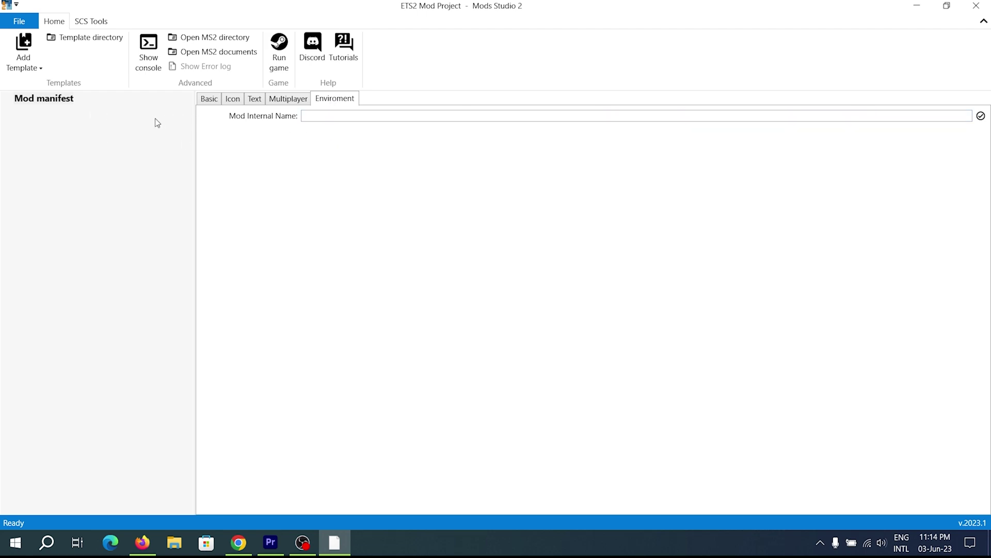
{"action": "left_click", "coordinate": [252, 100]}
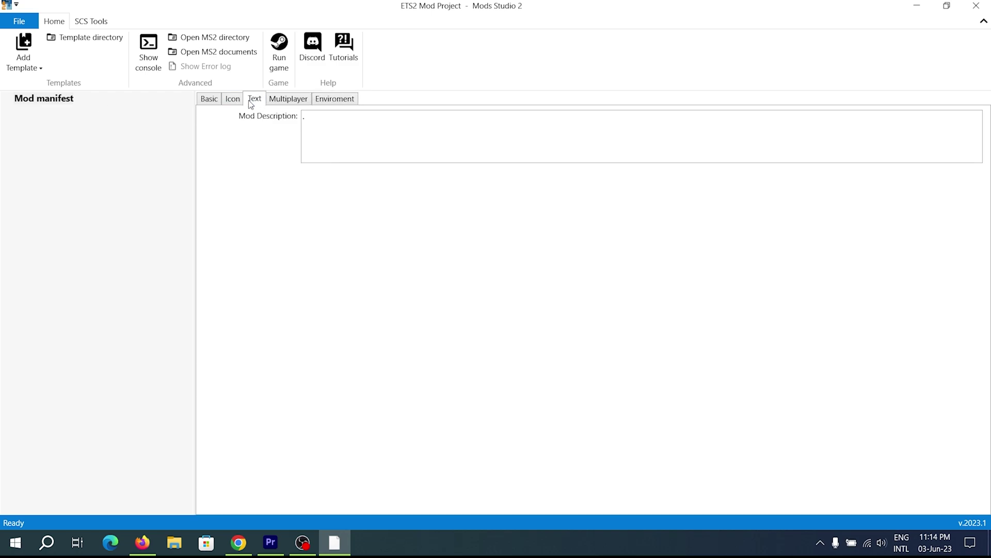
{"action": "left_click", "coordinate": [23, 52]}
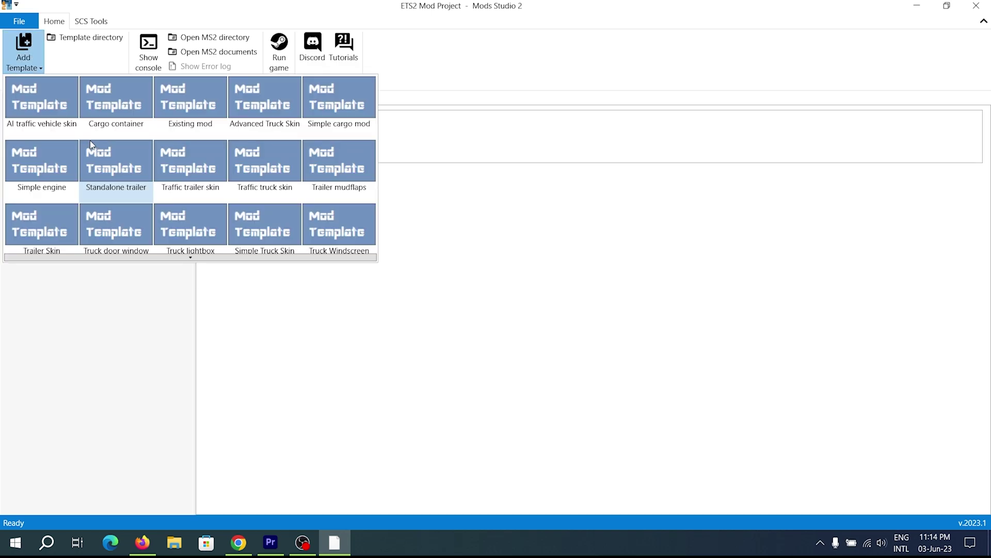
Step: Add a Trailer Skin template based on the SCS Box Trailer and show its Basic settings
{"action": "left_click", "coordinate": [52, 234]}
{"action": "left_click", "coordinate": [39, 111]}
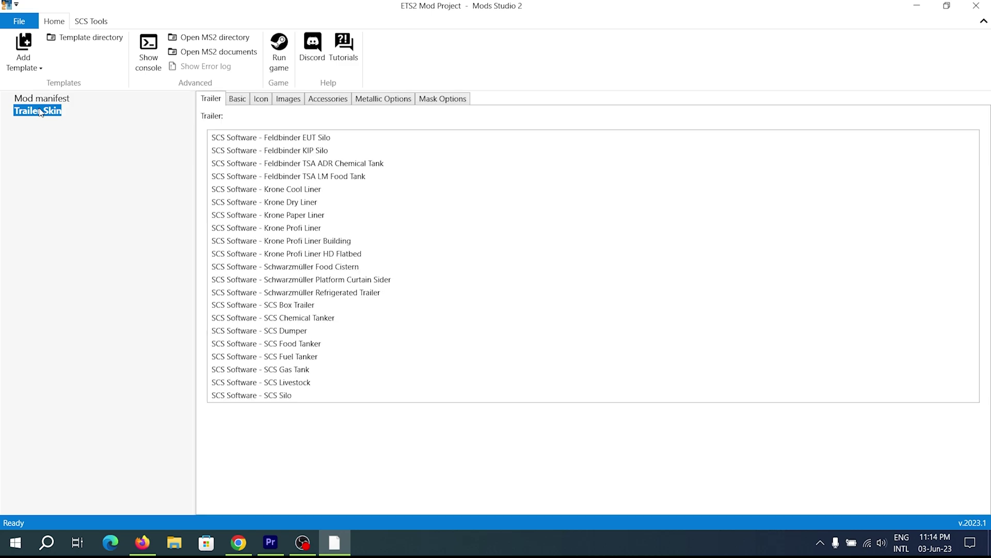
{"action": "left_click", "coordinate": [332, 306]}
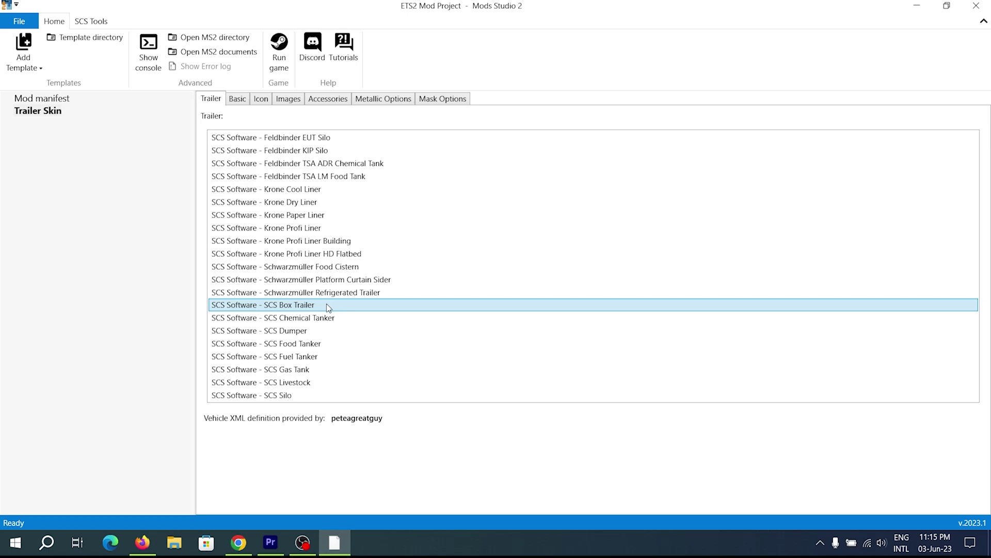
{"action": "left_click", "coordinate": [242, 99]}
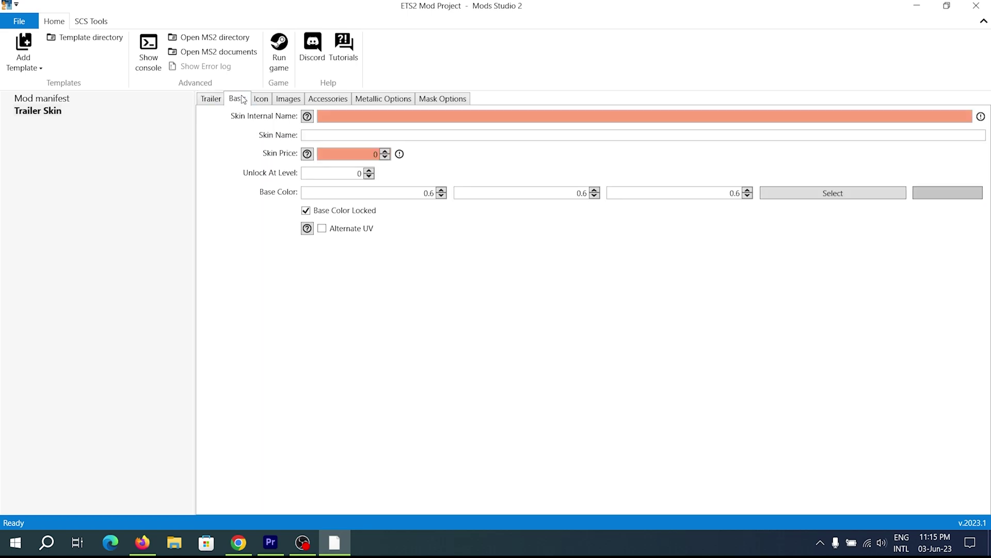
Step: Name the skin vid1 and set its skin price and unlock level to 1
{"action": "left_click", "coordinate": [338, 117]}
{"action": "type", "text": "vid1"}
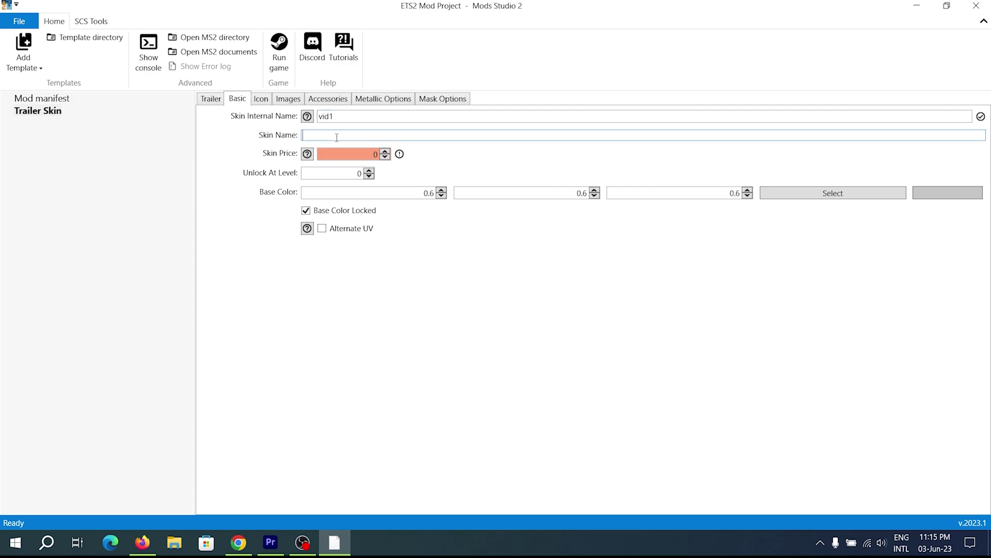
{"action": "left_click", "coordinate": [385, 150]}
{"action": "left_click", "coordinate": [369, 170]}
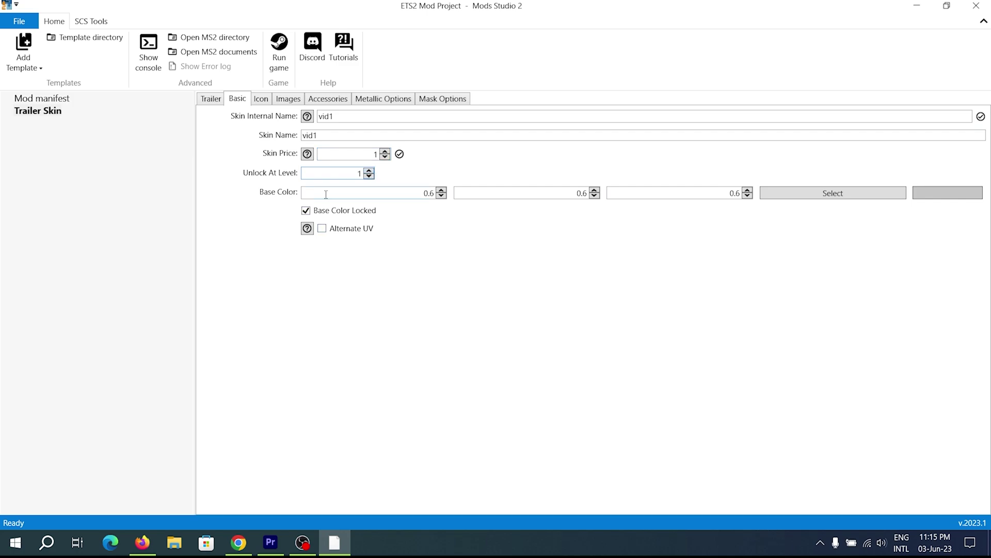
Step: Give the trailer skin the default icon
{"action": "left_click", "coordinate": [261, 99]}
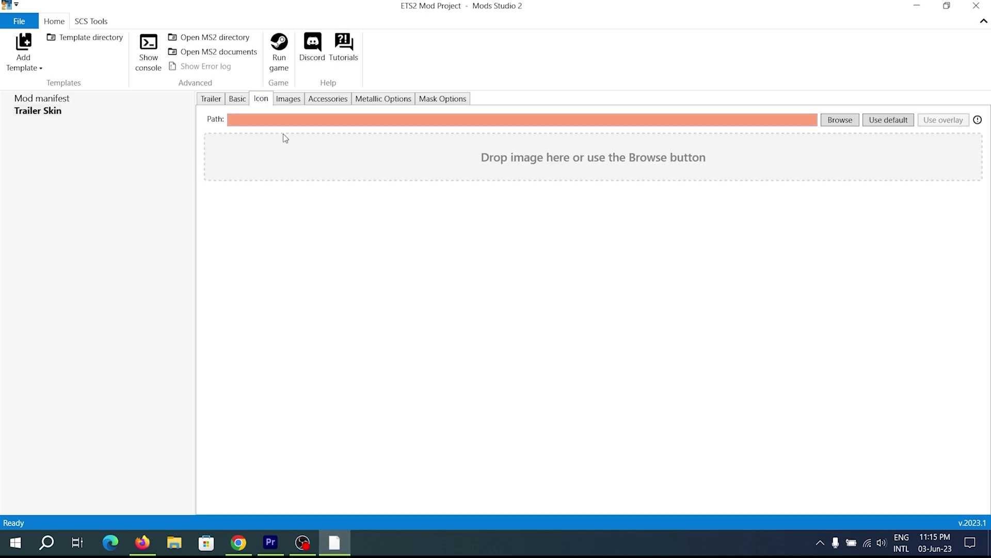
{"action": "left_click", "coordinate": [890, 120]}
{"action": "left_click", "coordinate": [294, 99]}
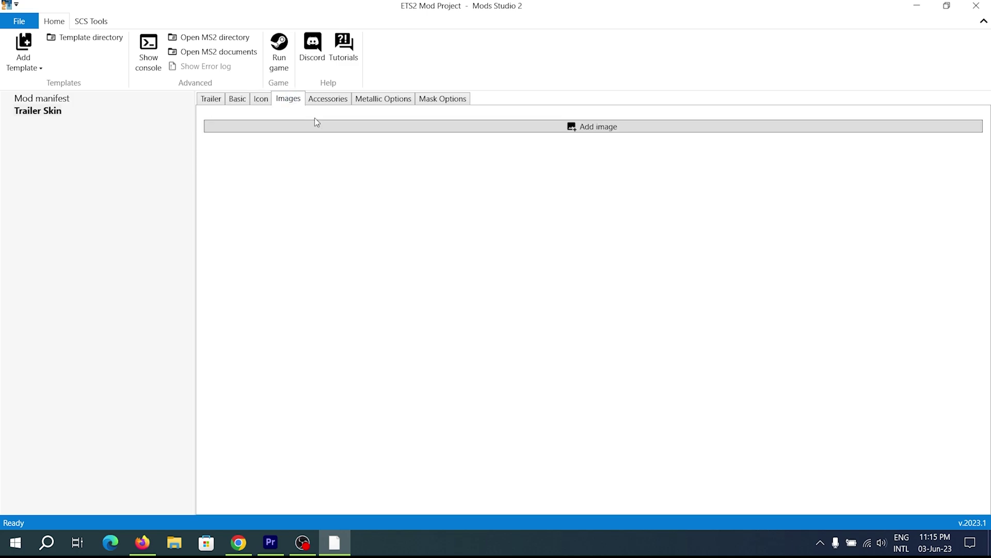
Step: Add a skin image entry loaded with dry_van_136 YT.png from the Desktop
{"action": "left_click", "coordinate": [427, 126]}
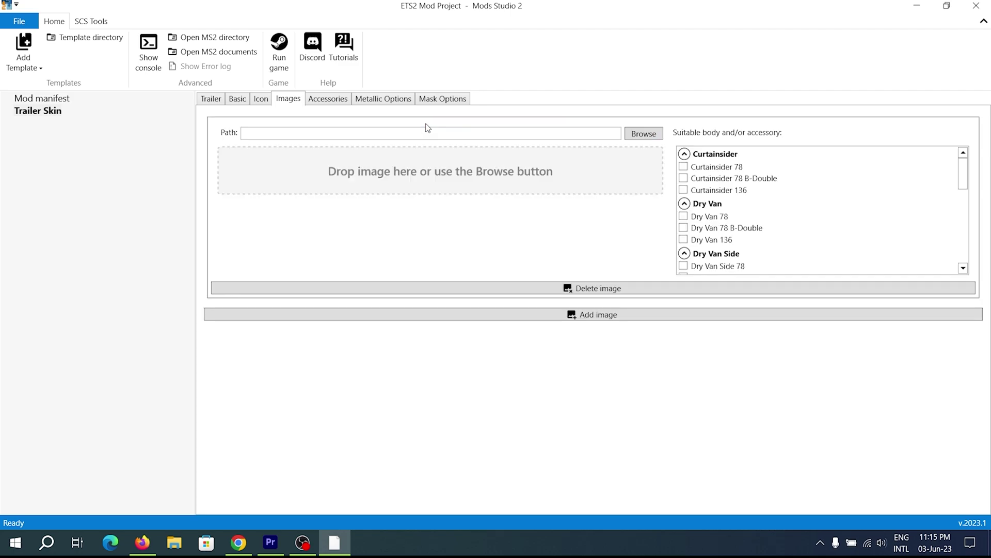
{"action": "left_click", "coordinate": [641, 134]}
{"action": "scroll", "coordinate": [52, 155], "scroll_direction": "down", "scroll_amount": 5}
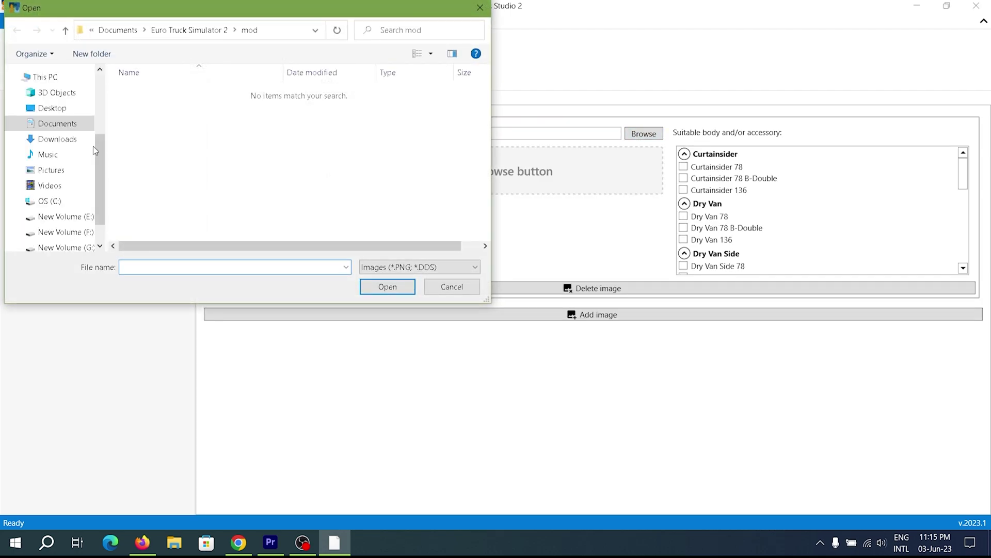
{"action": "left_click", "coordinate": [51, 108]}
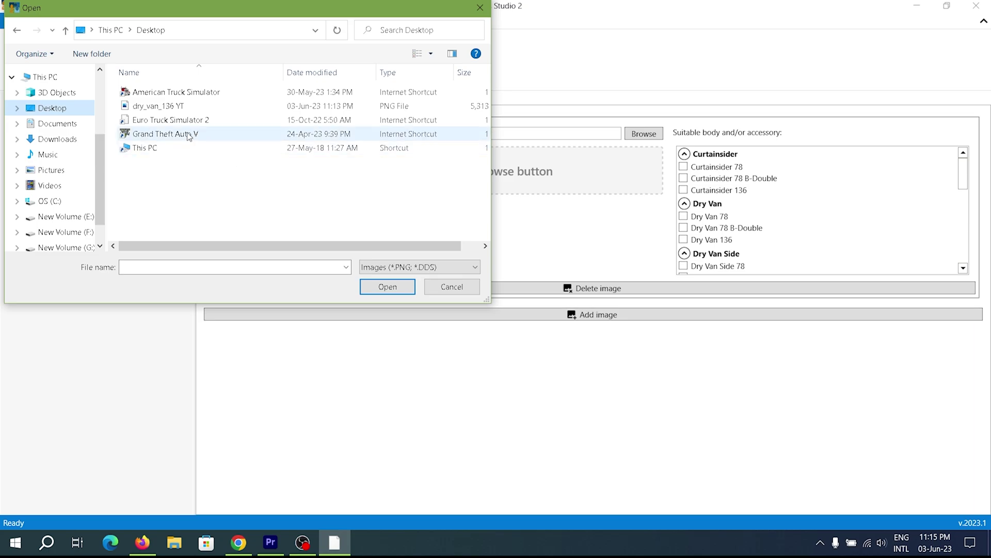
{"action": "left_click", "coordinate": [187, 107]}
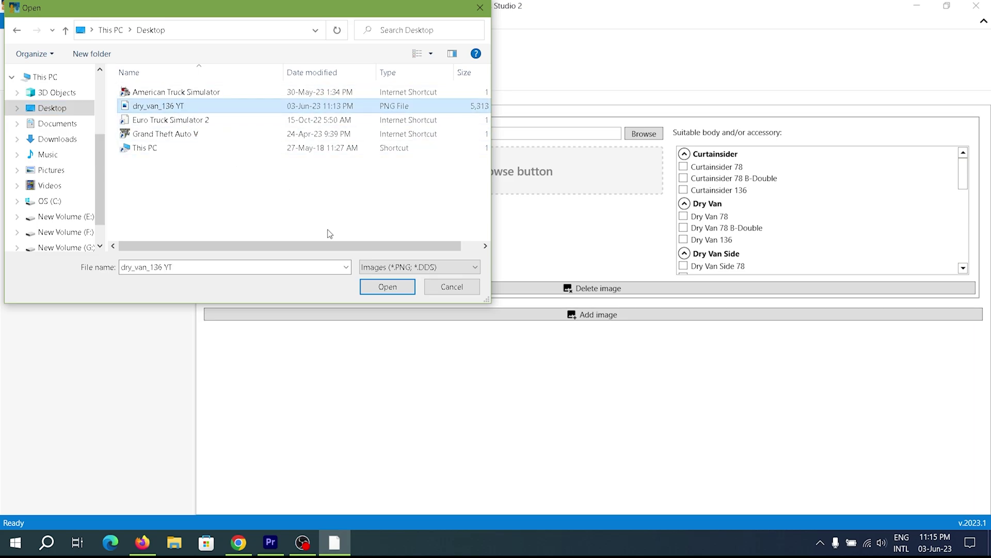
{"action": "left_click", "coordinate": [387, 286]}
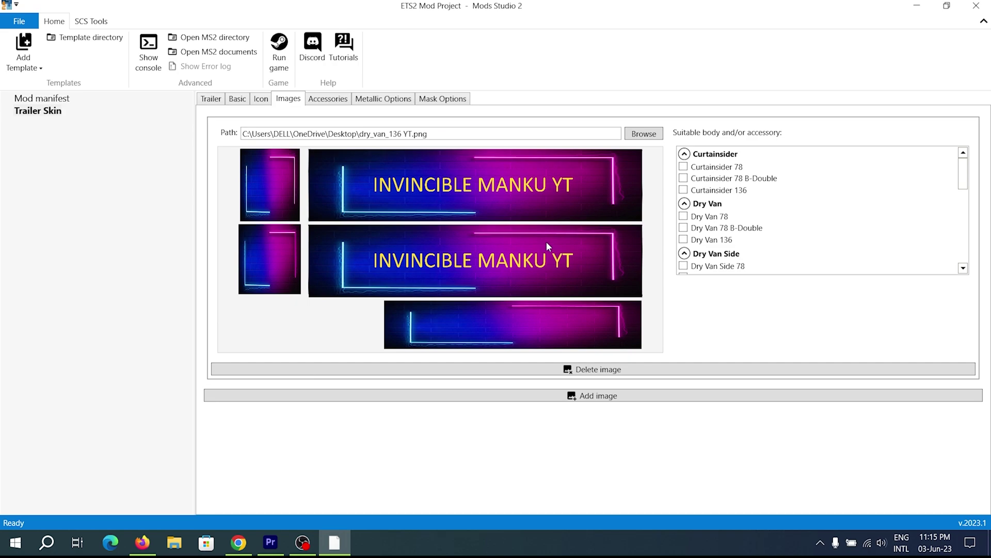
Step: Mark the image suitable for Curtainsider, Dry Van, Dry Van Side, Insulated and Insulated Side 136
{"action": "left_click", "coordinate": [683, 190]}
{"action": "left_click", "coordinate": [684, 239]}
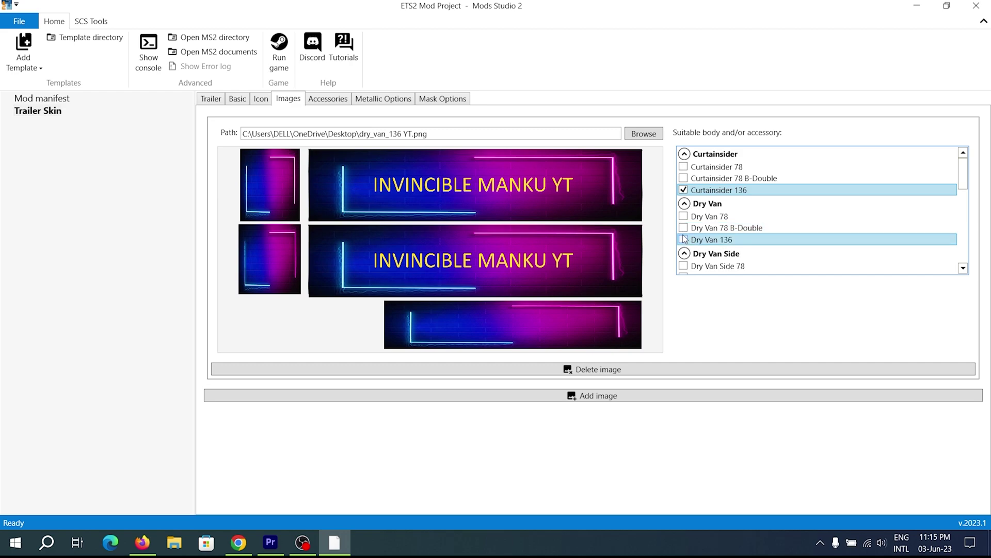
{"action": "scroll", "coordinate": [750, 236], "scroll_direction": "down", "scroll_amount": 1}
{"action": "left_click", "coordinate": [750, 228]}
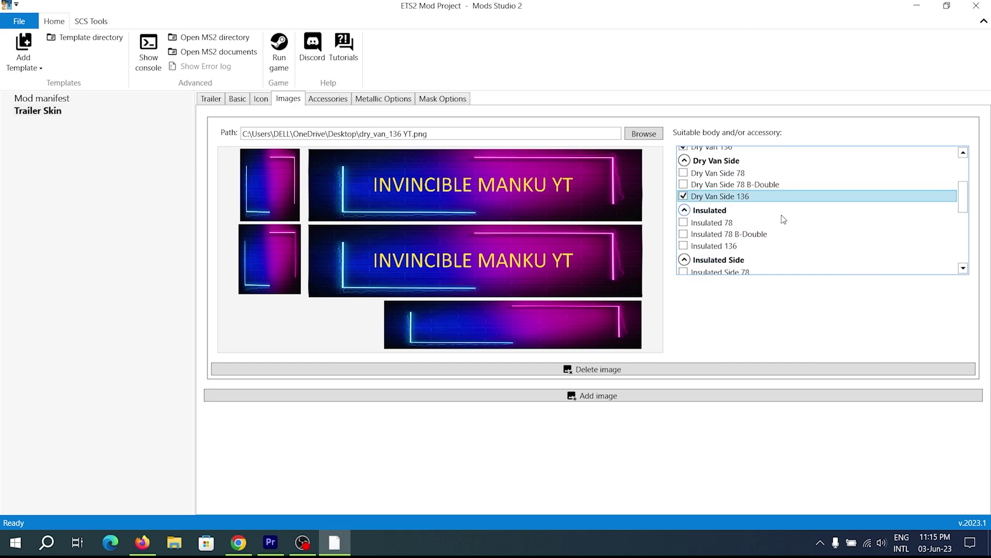
{"action": "scroll", "coordinate": [782, 220], "scroll_direction": "down", "scroll_amount": 2}
{"action": "left_click", "coordinate": [683, 215]}
{"action": "scroll", "coordinate": [686, 214], "scroll_direction": "down", "scroll_amount": 1}
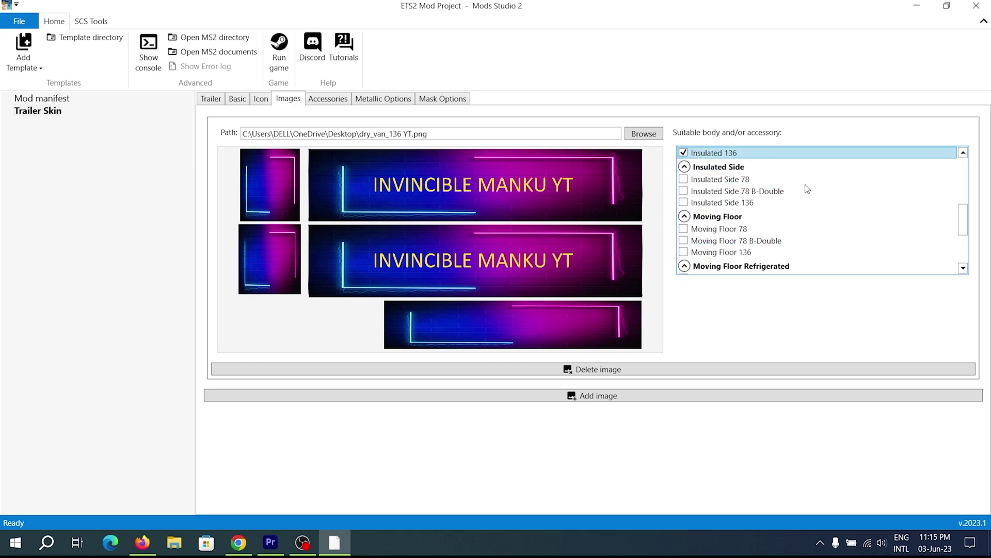
{"action": "left_click", "coordinate": [717, 202]}
Step: Also mark Moving Floor, Moving Floor Refrigerated, Refrigerated and Refrigerated Side 136 as suitable bodies
{"action": "scroll", "coordinate": [716, 202], "scroll_direction": "down", "scroll_amount": 1}
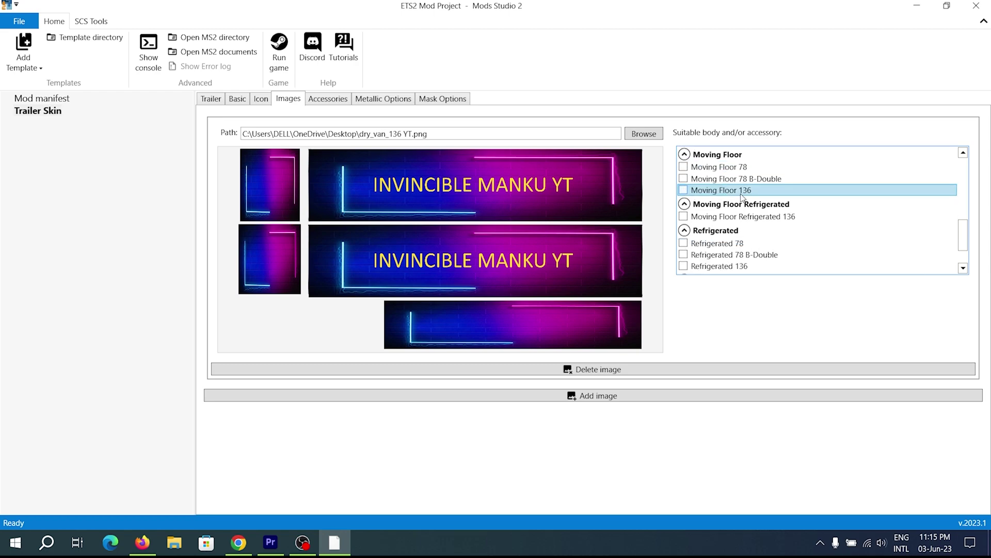
{"action": "left_click", "coordinate": [684, 190]}
{"action": "left_click", "coordinate": [683, 217]}
{"action": "scroll", "coordinate": [686, 222], "scroll_direction": "down", "scroll_amount": 1}
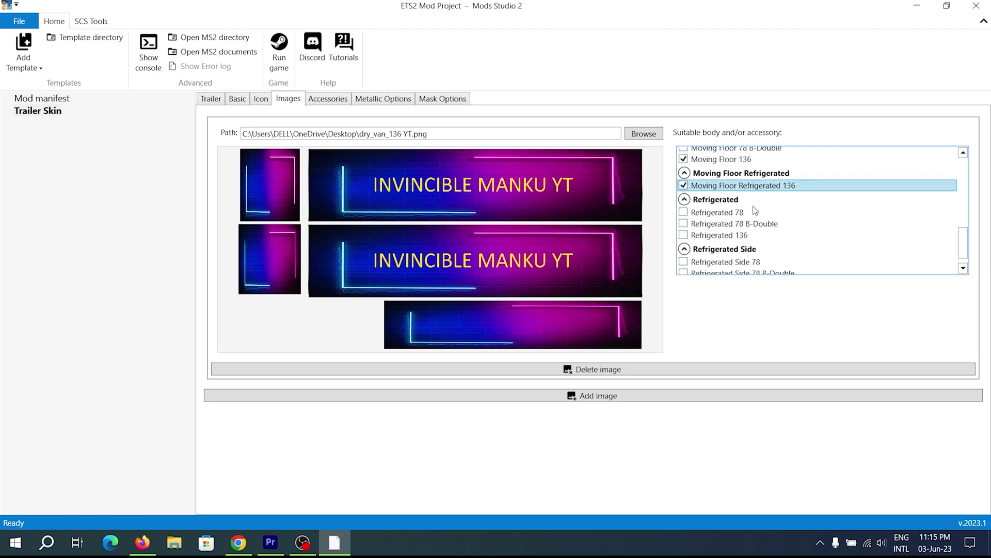
{"action": "left_click", "coordinate": [684, 235]}
{"action": "scroll", "coordinate": [687, 236], "scroll_direction": "down", "scroll_amount": 1}
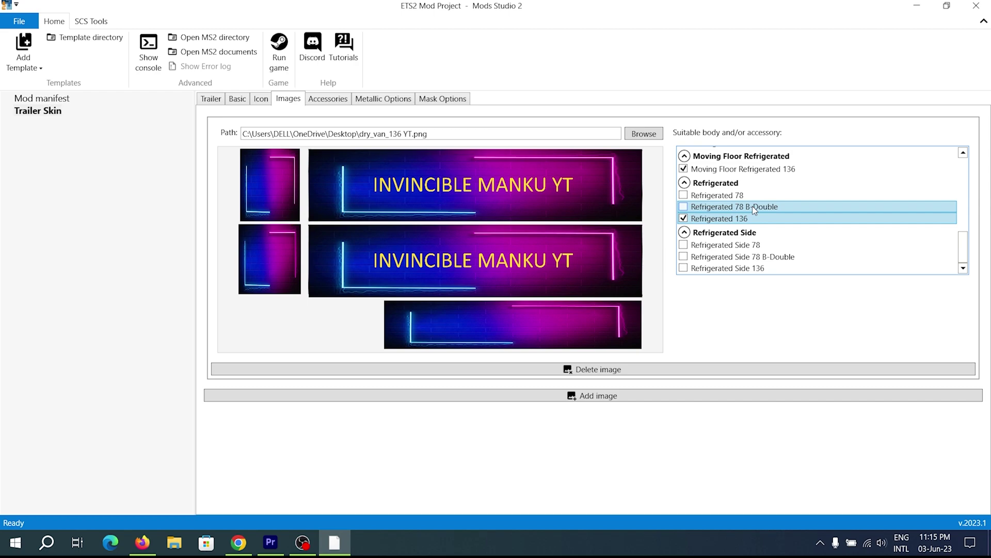
{"action": "left_click", "coordinate": [685, 268]}
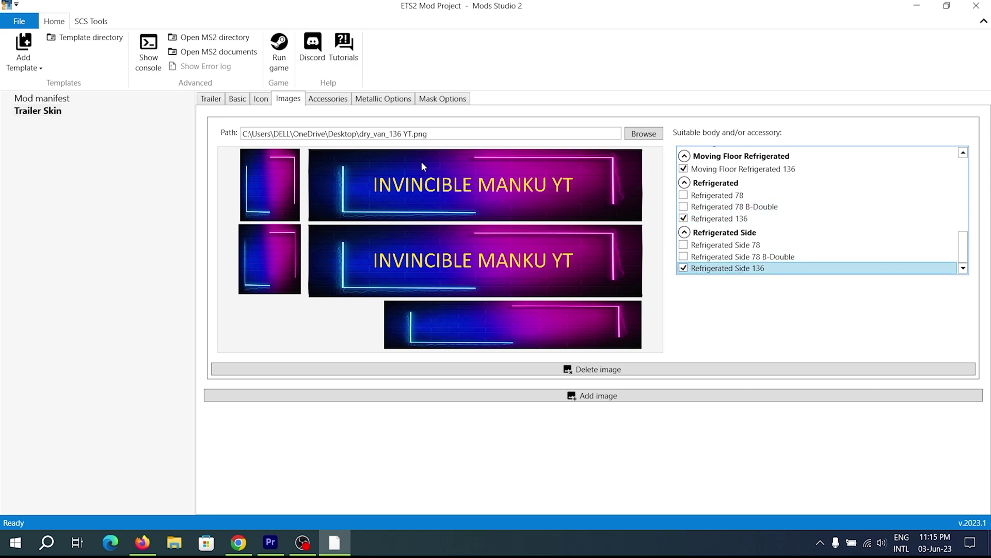
Step: Review the accessory, metallic and mask colour settings, then return to the trailer list
{"action": "left_click", "coordinate": [328, 102]}
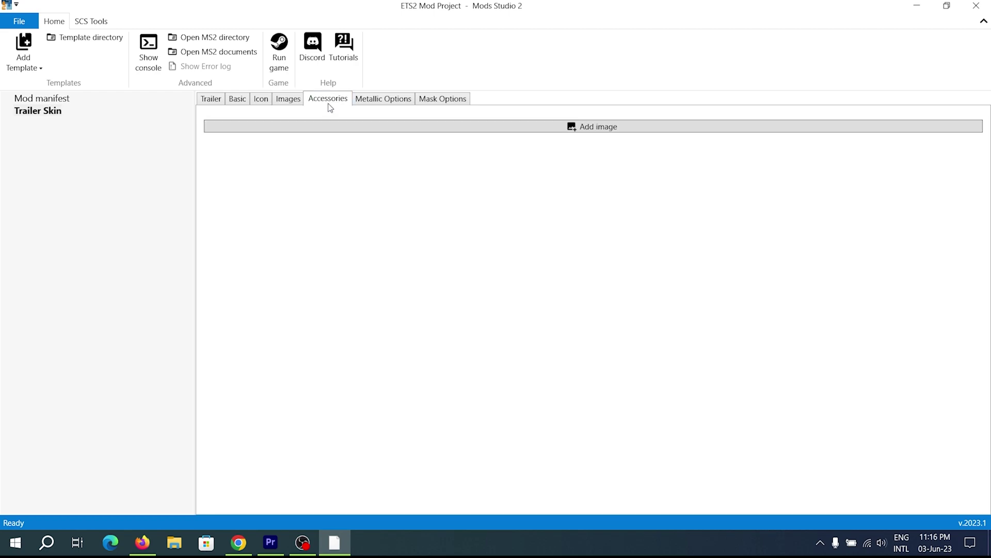
{"action": "left_click", "coordinate": [364, 106]}
{"action": "left_click", "coordinate": [442, 105]}
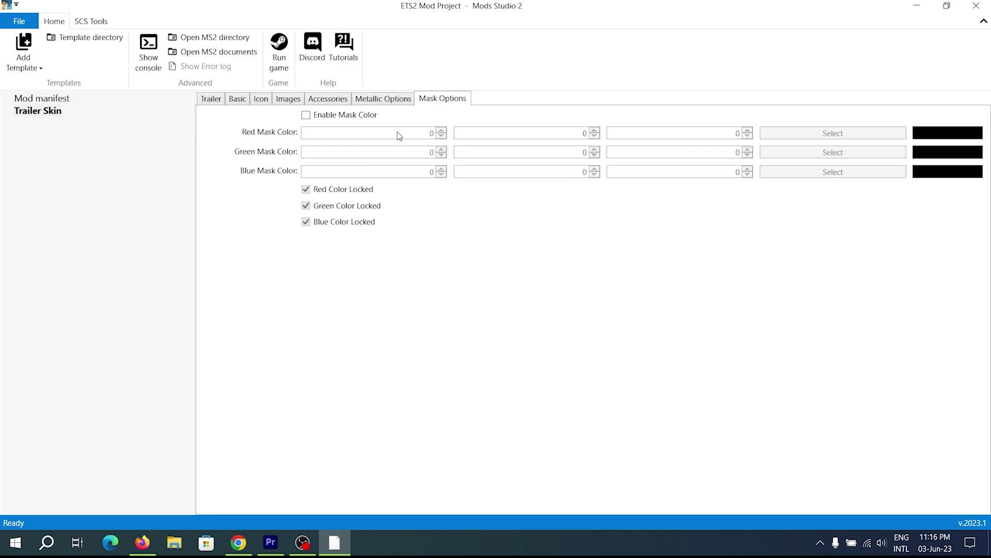
{"action": "left_click", "coordinate": [220, 99]}
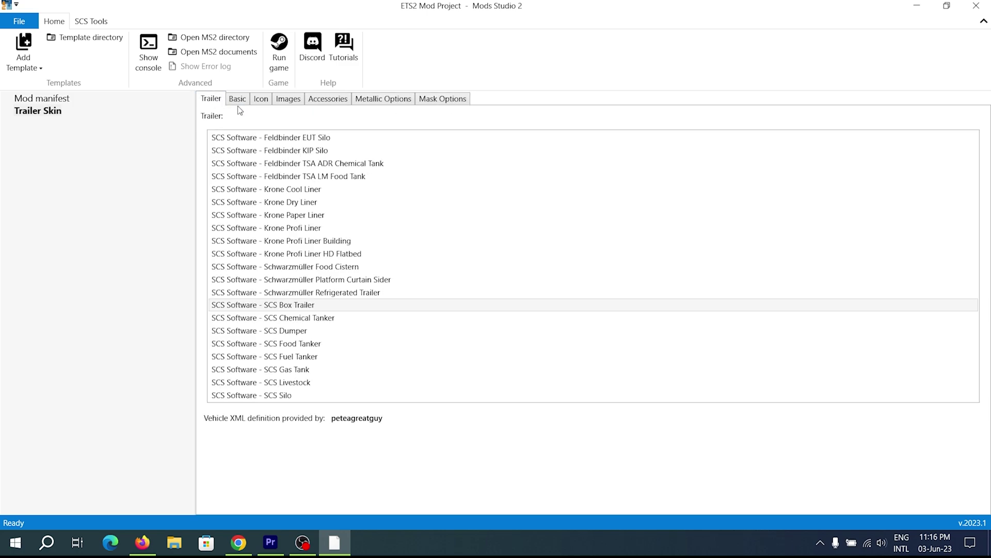
Step: Export the mod as vid1.scs into Documents\Euro Truck Simulator 2\mod
{"action": "left_click", "coordinate": [19, 21]}
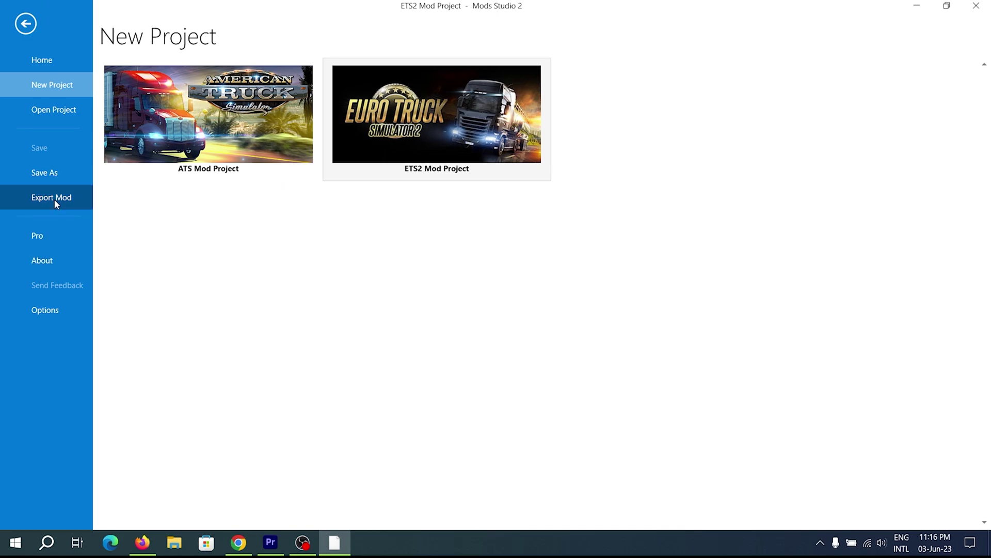
{"action": "left_click", "coordinate": [54, 199]}
{"action": "left_click", "coordinate": [515, 510]}
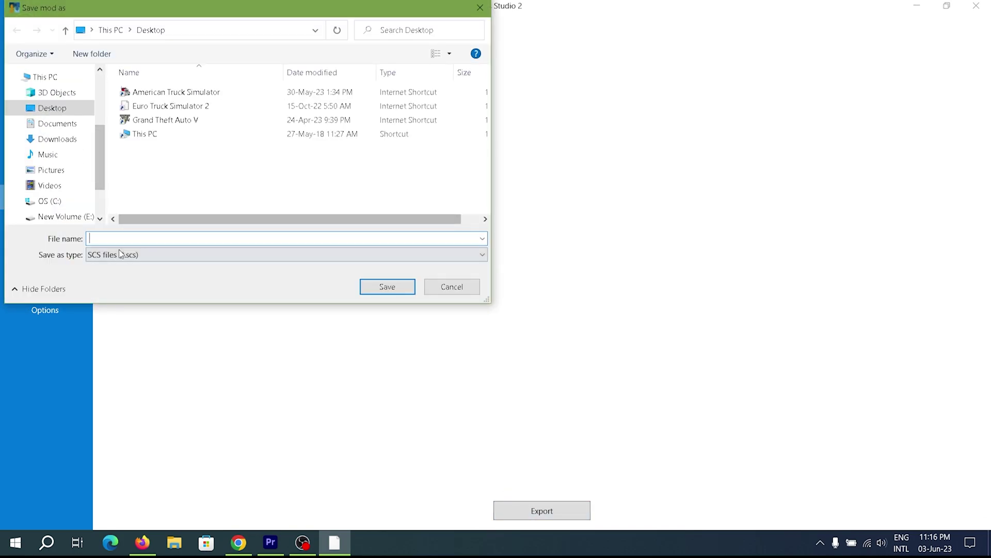
{"action": "left_click", "coordinate": [57, 124]}
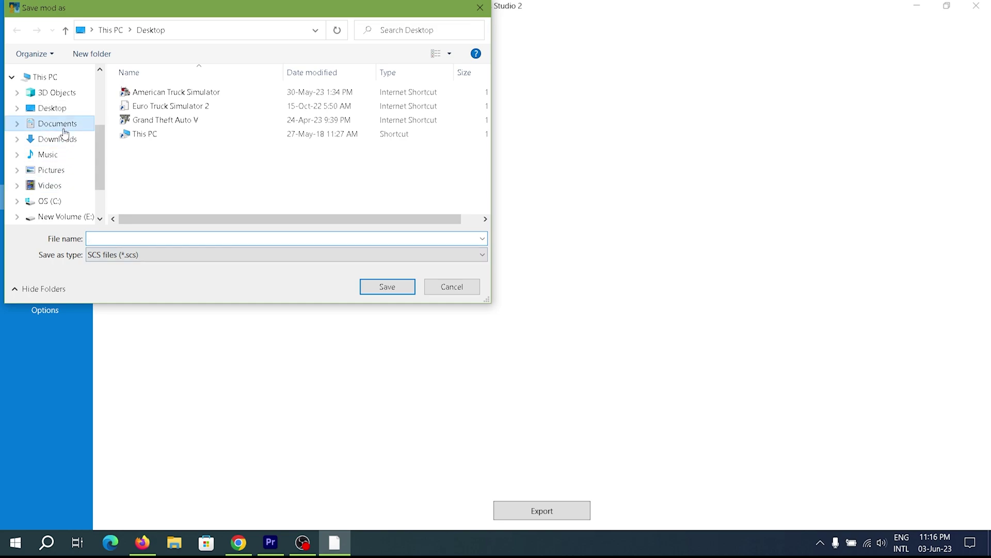
{"action": "scroll", "coordinate": [217, 165], "scroll_direction": "down", "scroll_amount": 3}
{"action": "left_click", "coordinate": [204, 142]}
{"action": "double_click", "coordinate": [204, 142]}
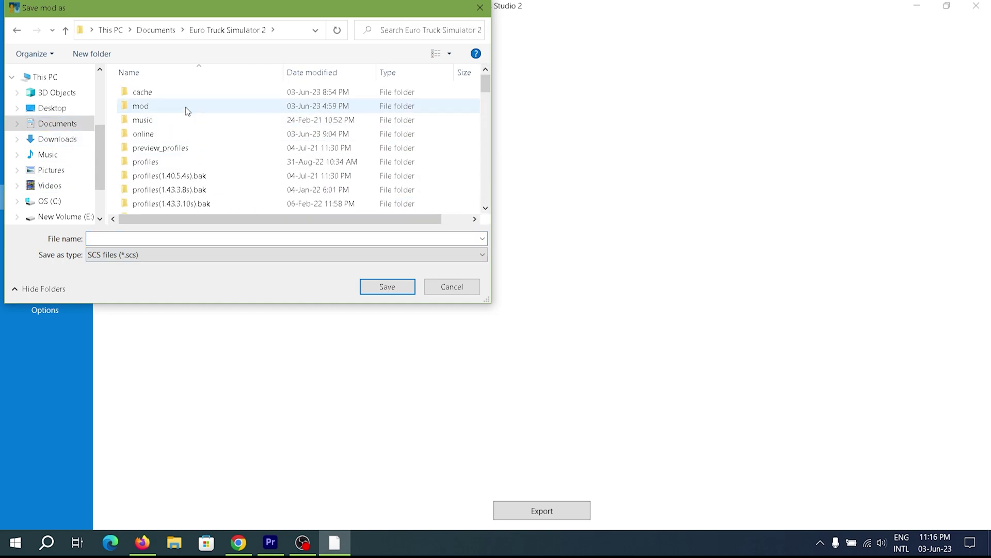
{"action": "double_click", "coordinate": [187, 109]}
{"action": "scroll", "coordinate": [202, 189], "scroll_direction": "down", "scroll_amount": 3}
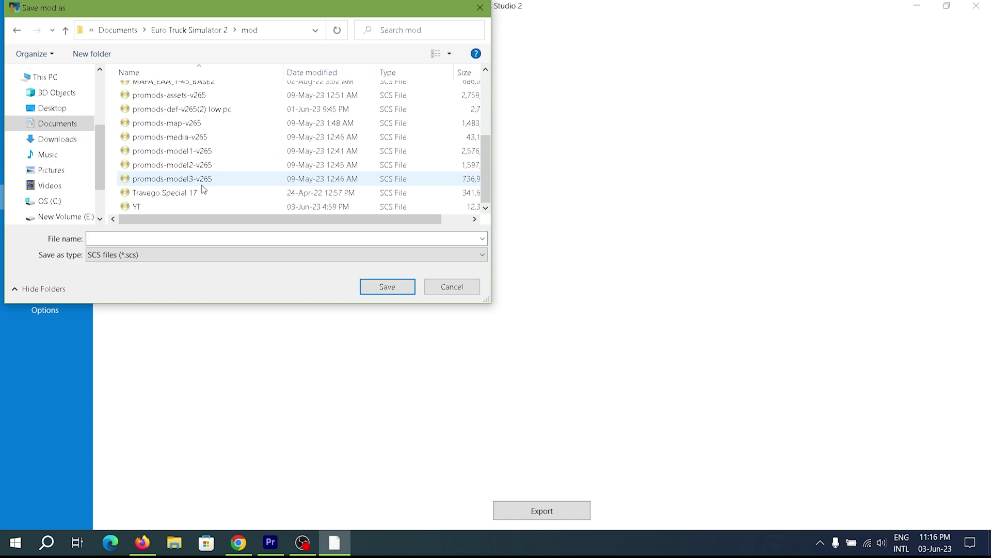
{"action": "left_click", "coordinate": [159, 238]}
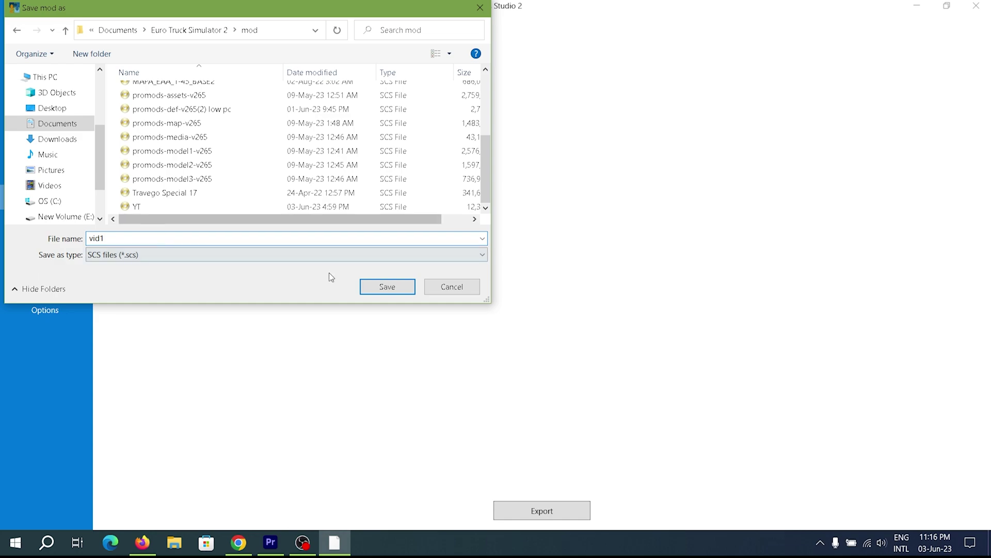
{"action": "left_click", "coordinate": [405, 287]}
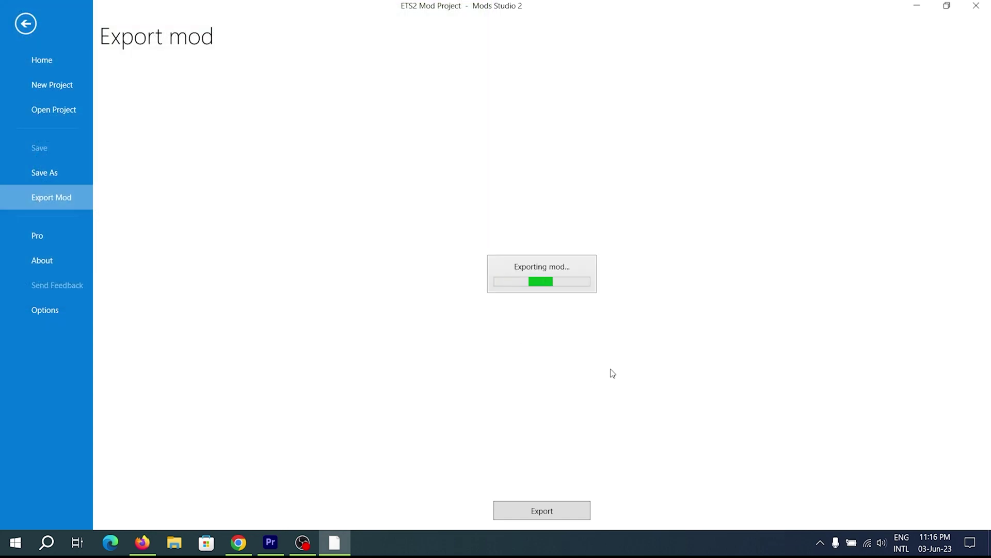